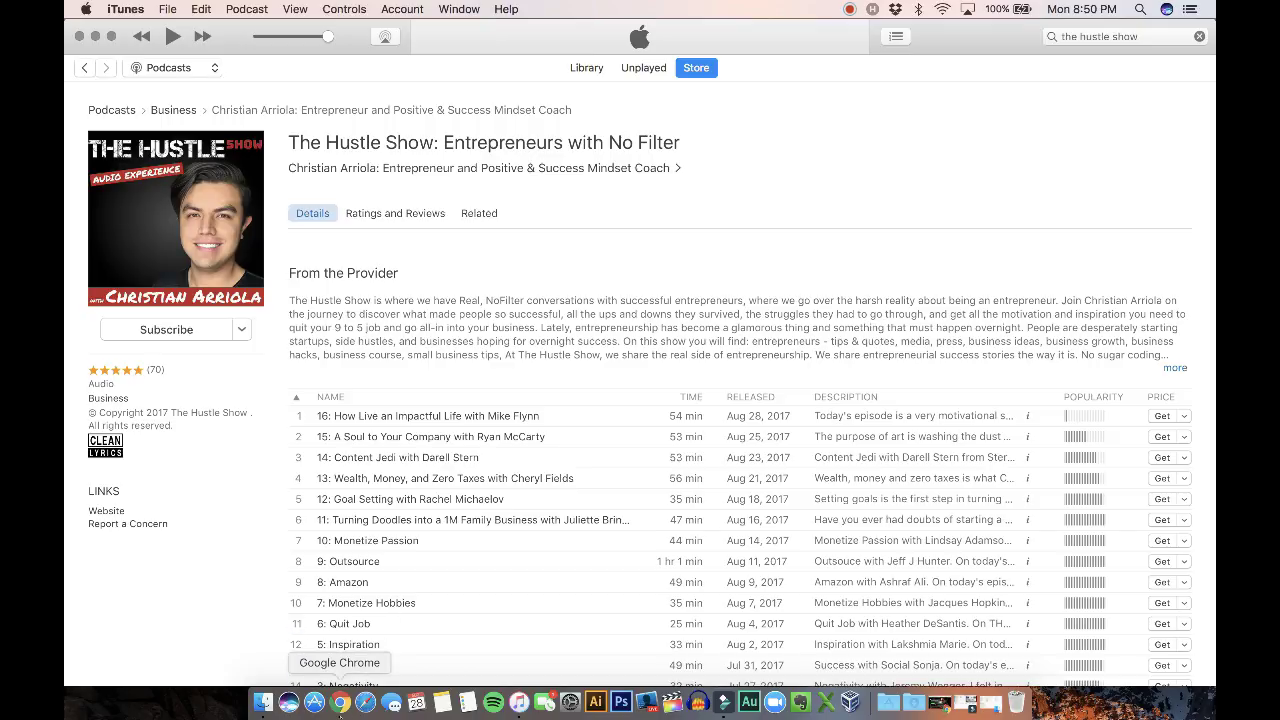
Step: Switch to Google Chrome and close the Podcast Feed Settings page
left_click(340, 703)
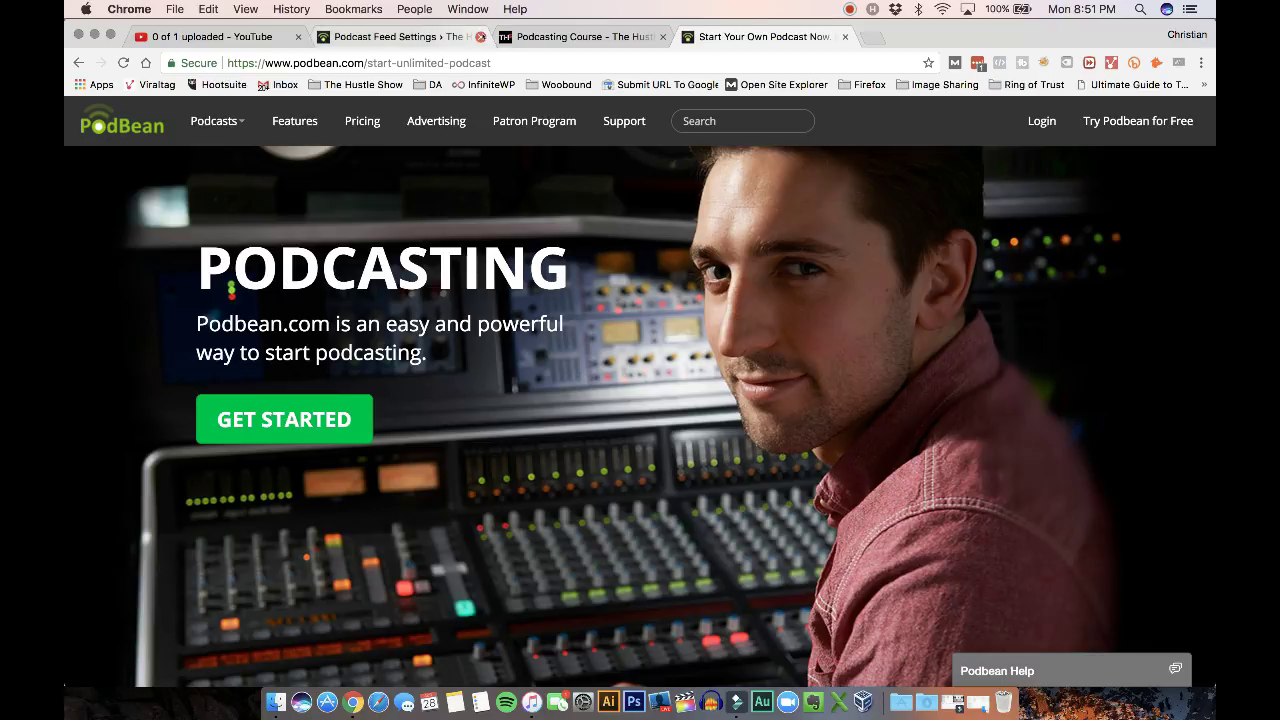
left_click(480, 36)
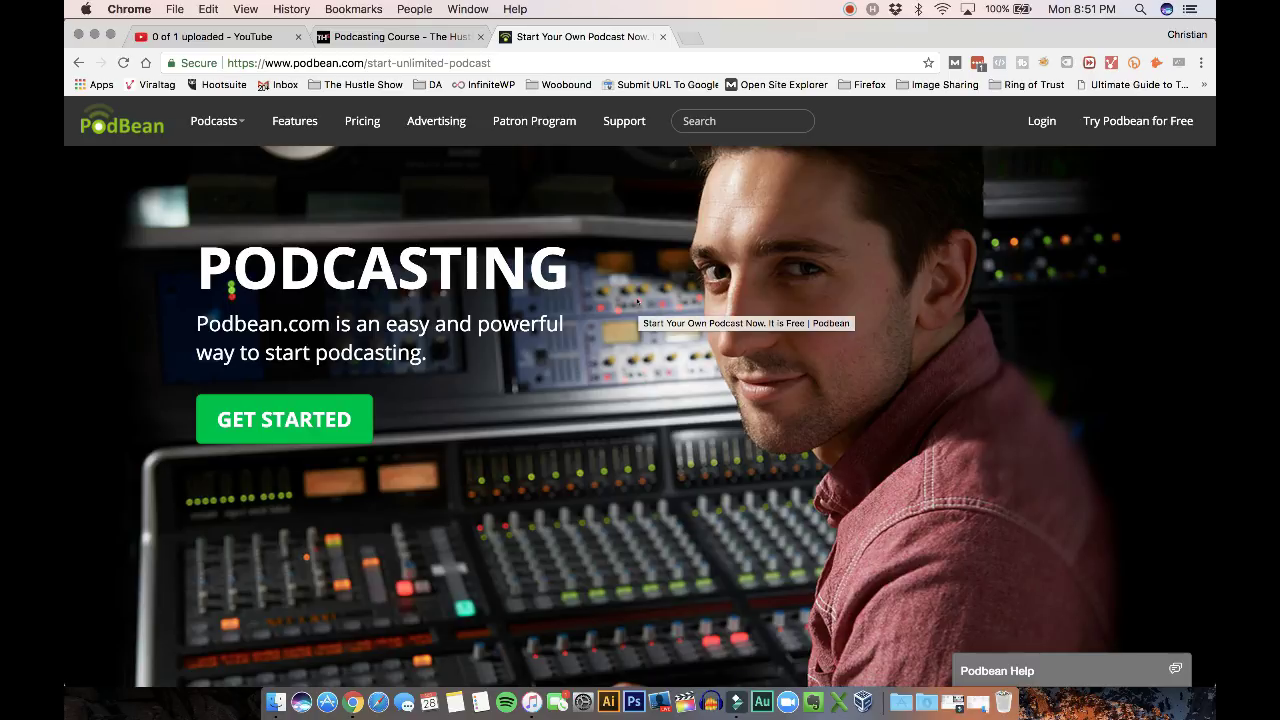
Step: Review Podbean's start page for its hosting features, including Comprehensive Stats and Audience Engagement
scroll(837, 413, "down", 6)
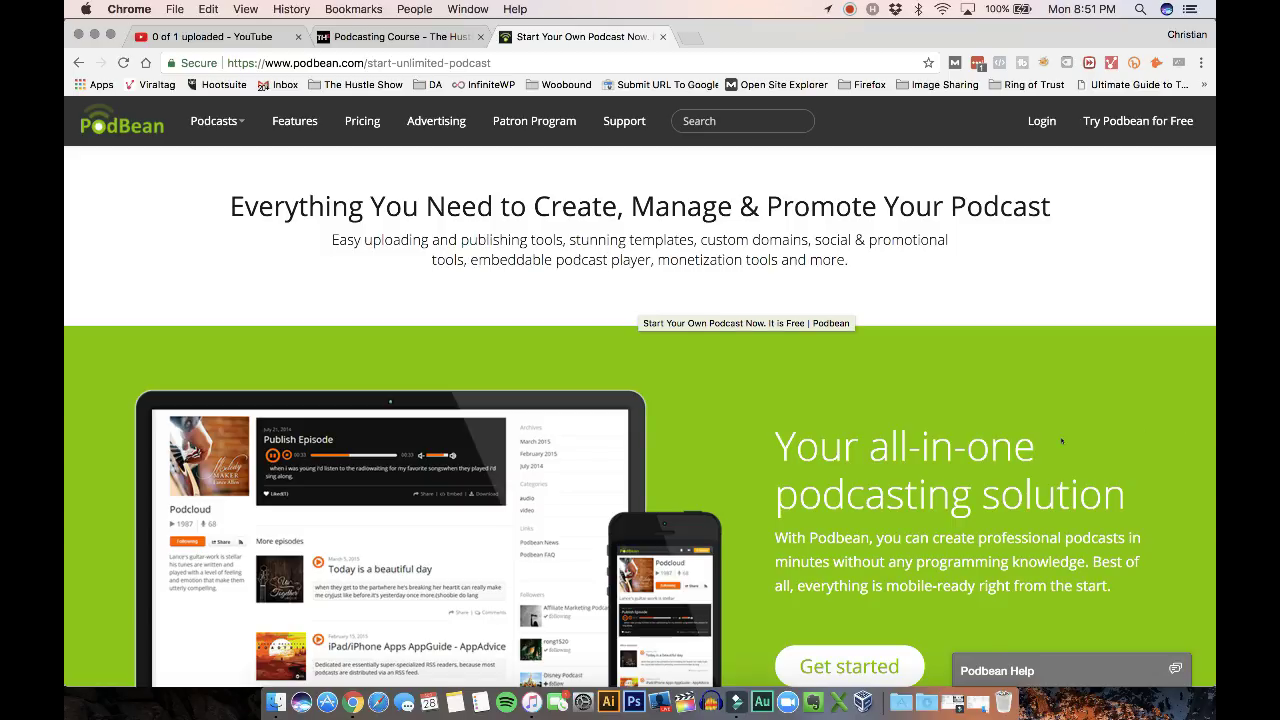
scroll(1062, 441, "down", 1)
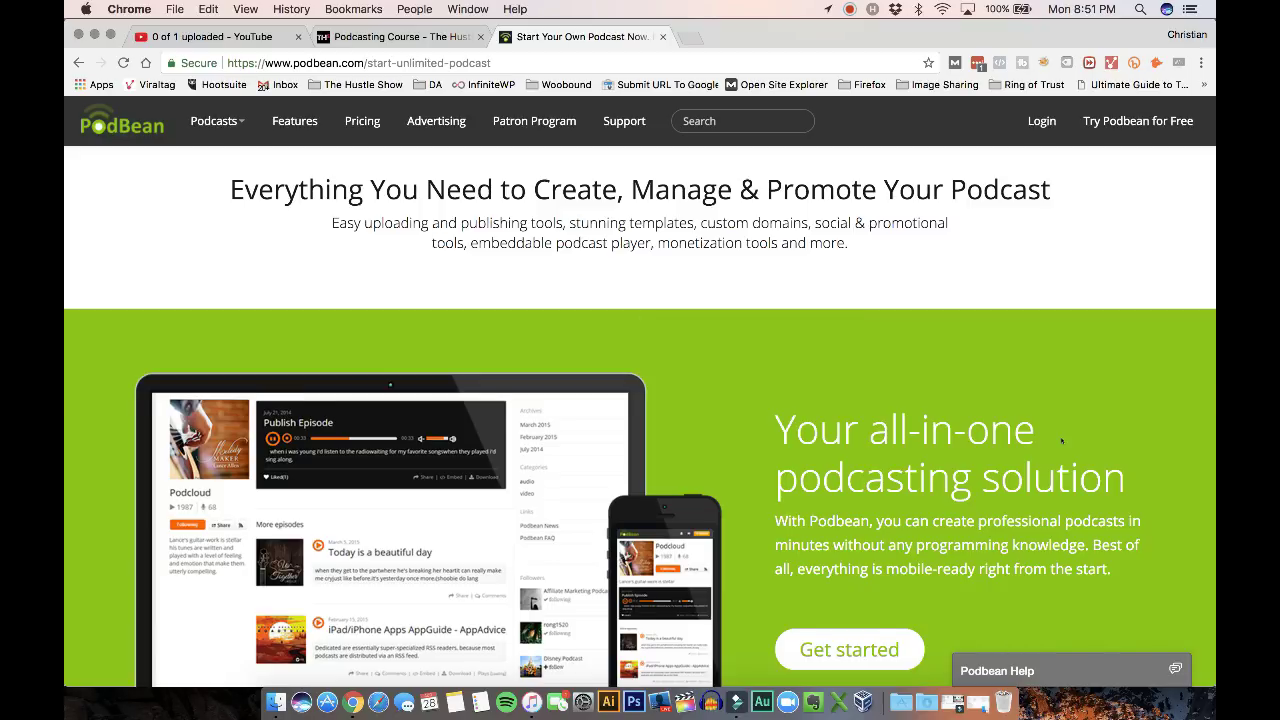
scroll(1062, 441, "down", 5)
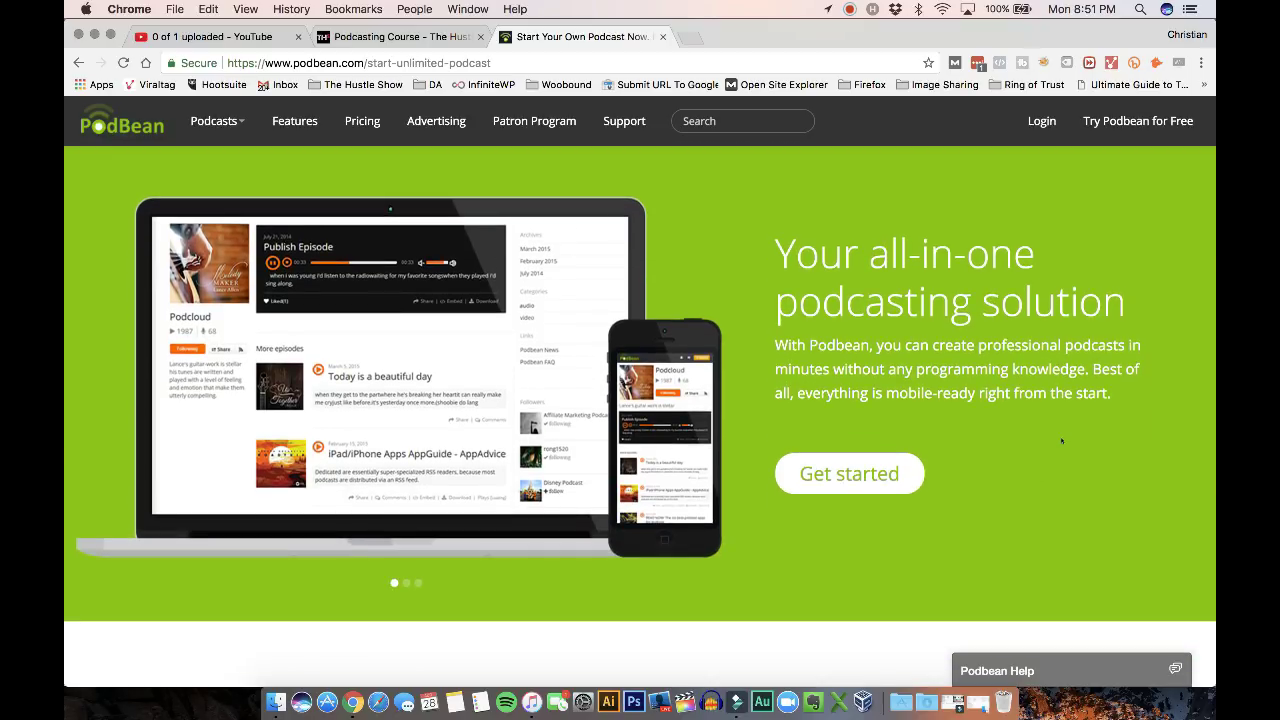
scroll(1062, 441, "down", 12)
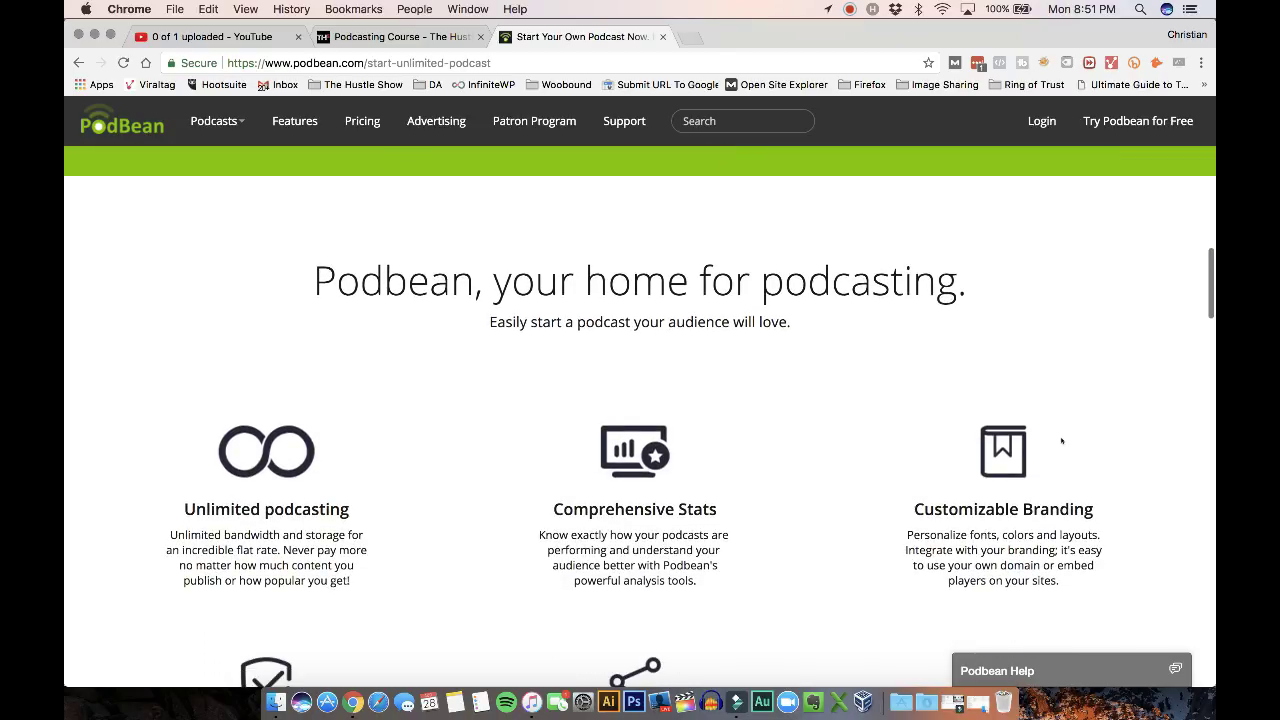
scroll(1062, 441, "down", 3)
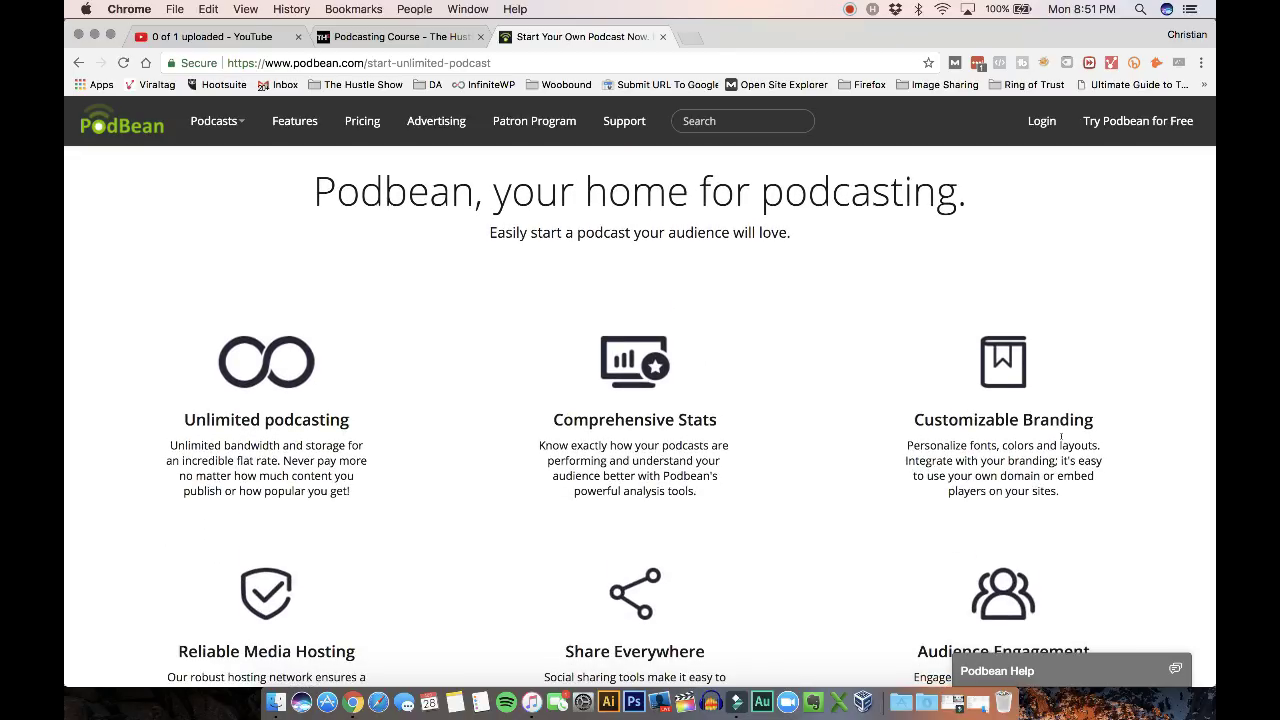
scroll(1062, 436, "down", 4)
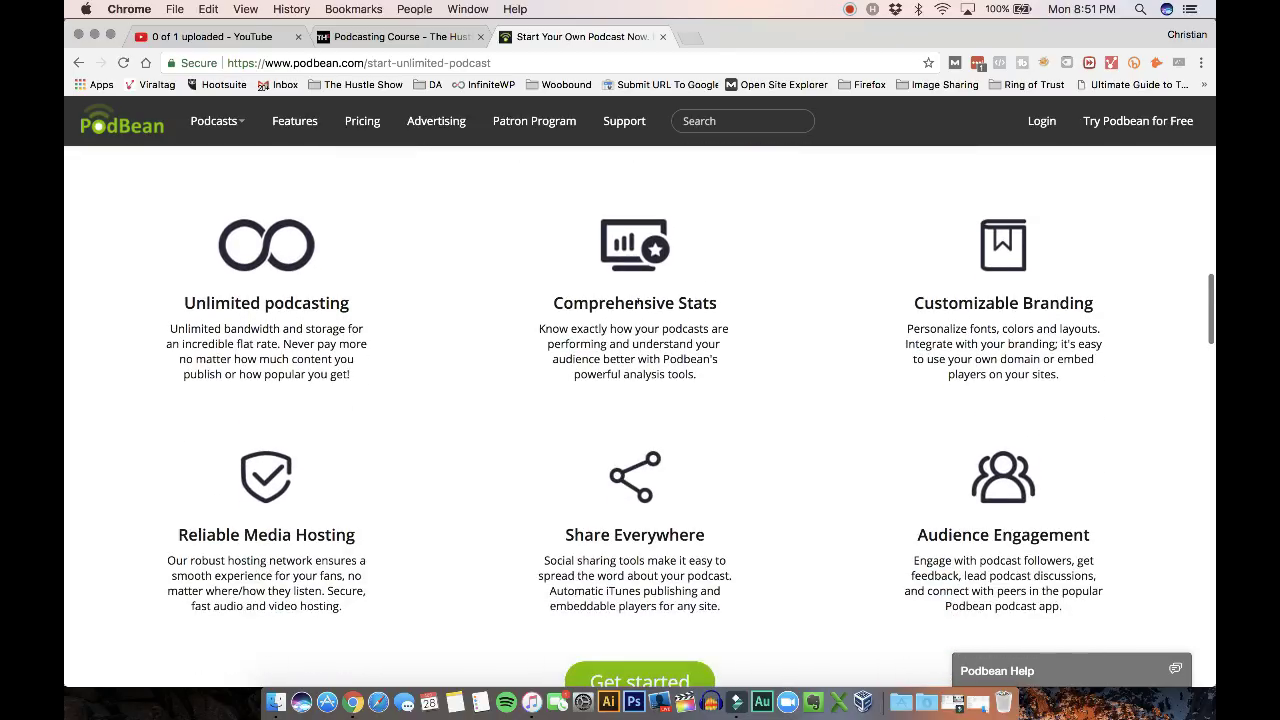
triple_click(637, 303)
scroll(637, 303, "down", 2)
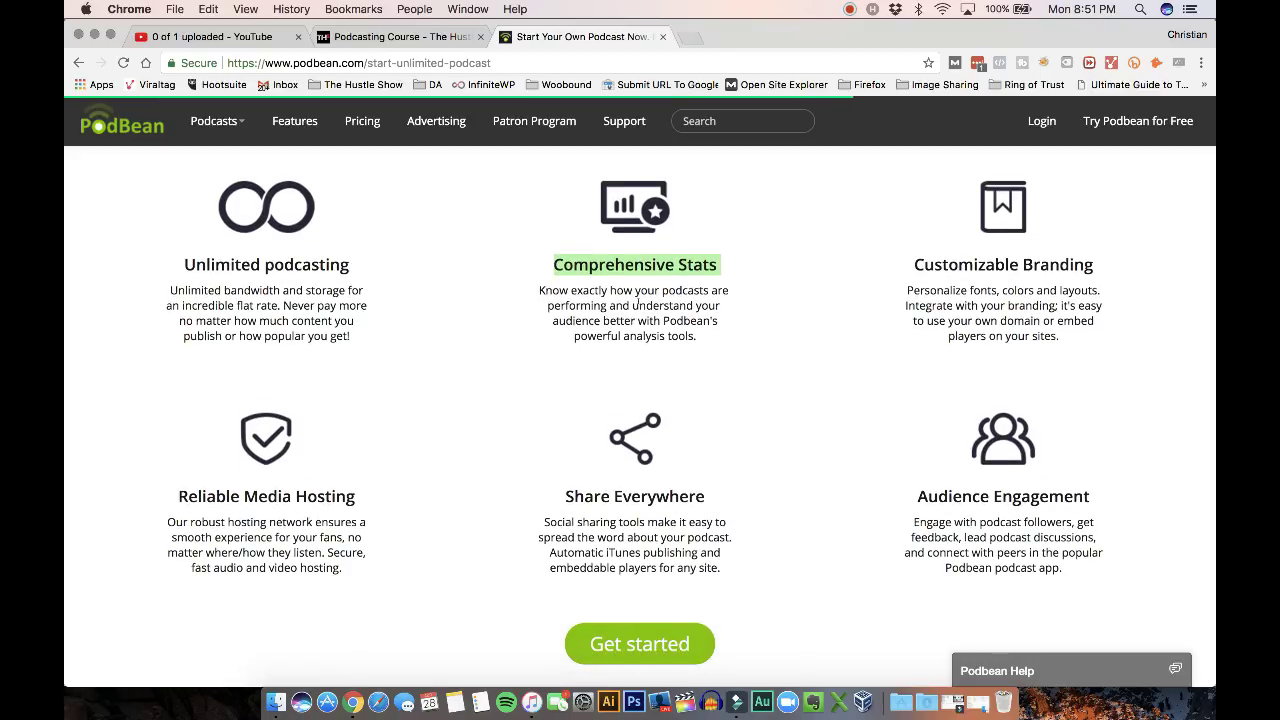
scroll(1059, 365, "down", 5)
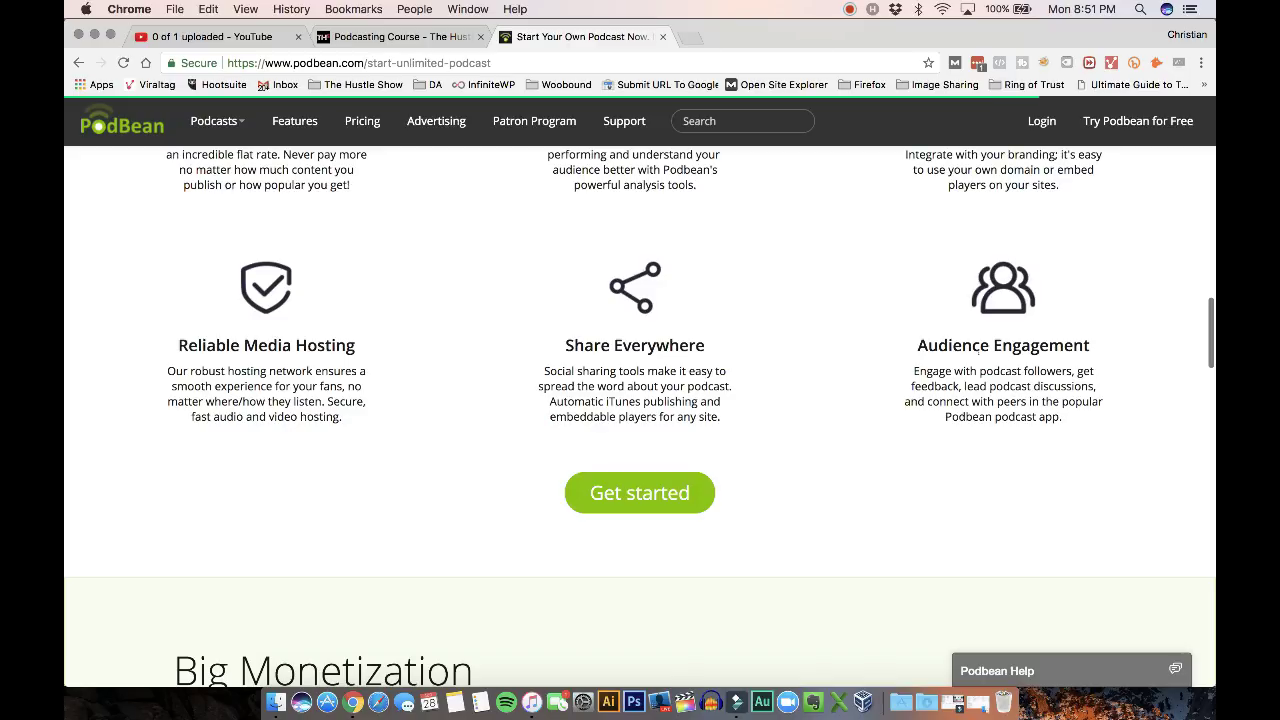
triple_click(978, 349)
triple_click(998, 392)
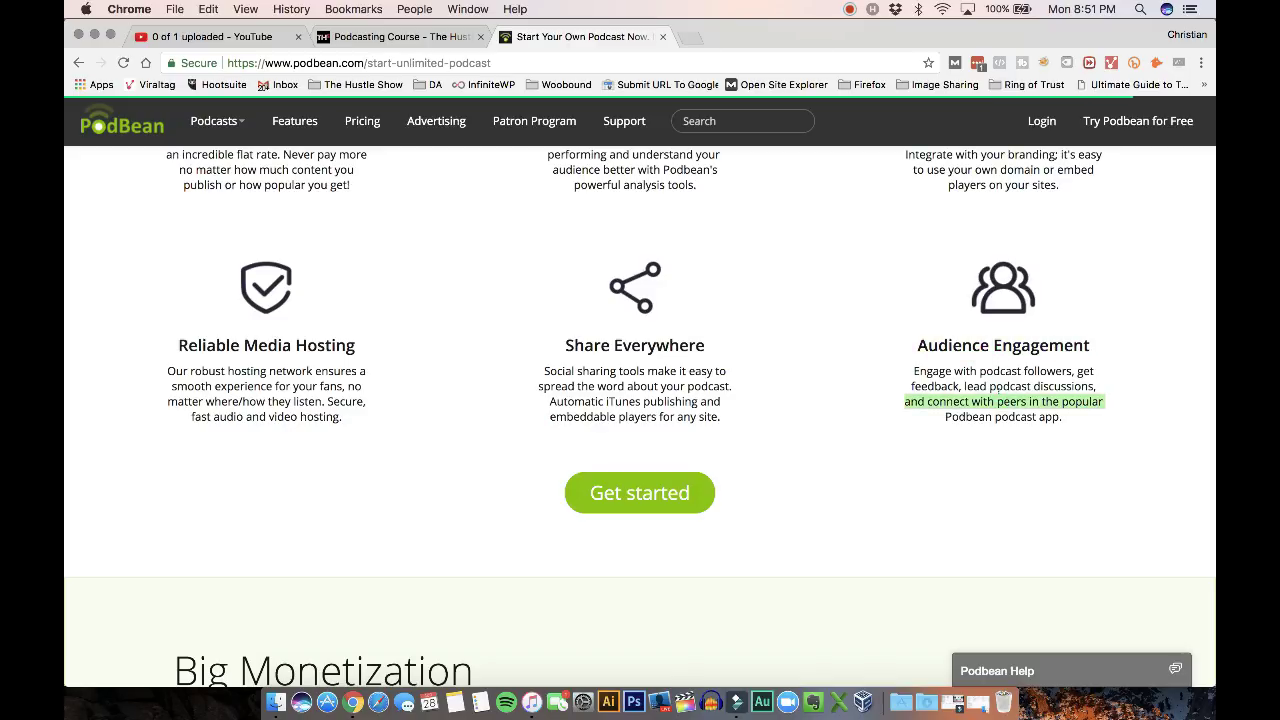
left_click(998, 393)
Step: Examine Podbean's monetization opportunities and the Unlimited Audio and Unlimited Video plans, and return to the beginning of the page
scroll(998, 395, "down", 10)
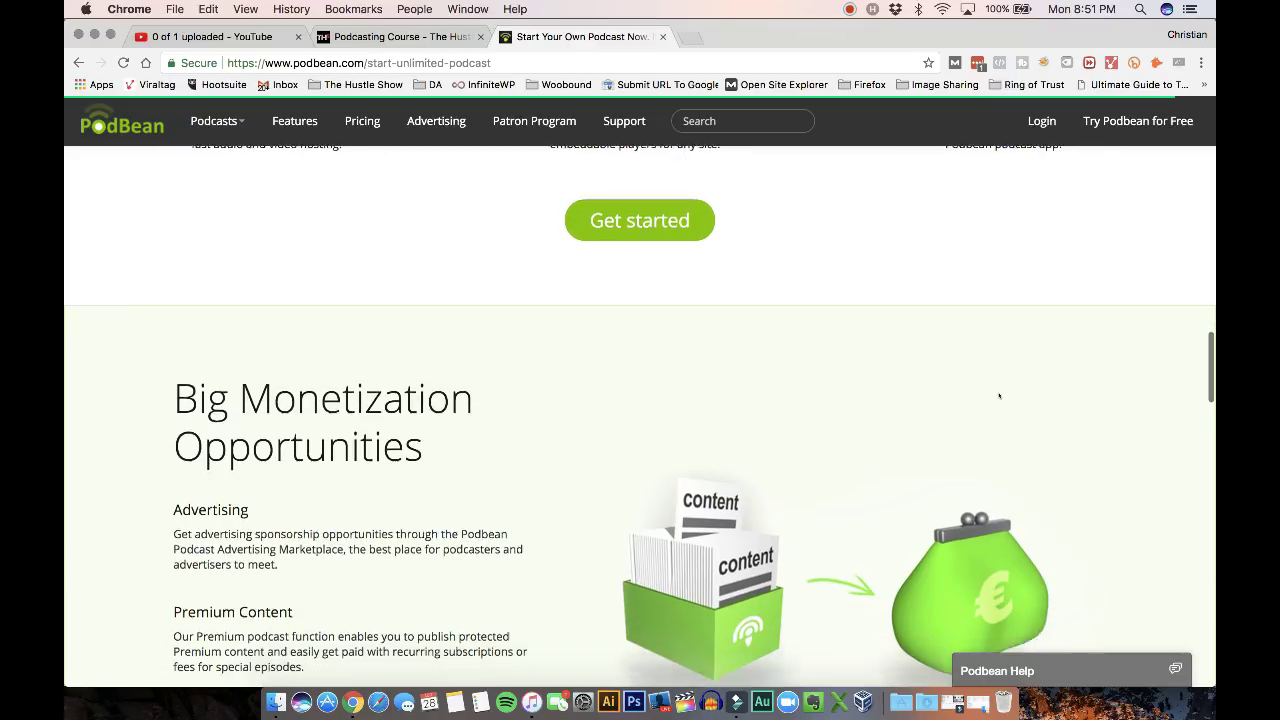
scroll(998, 395, "down", 5)
scroll(998, 395, "up", 3)
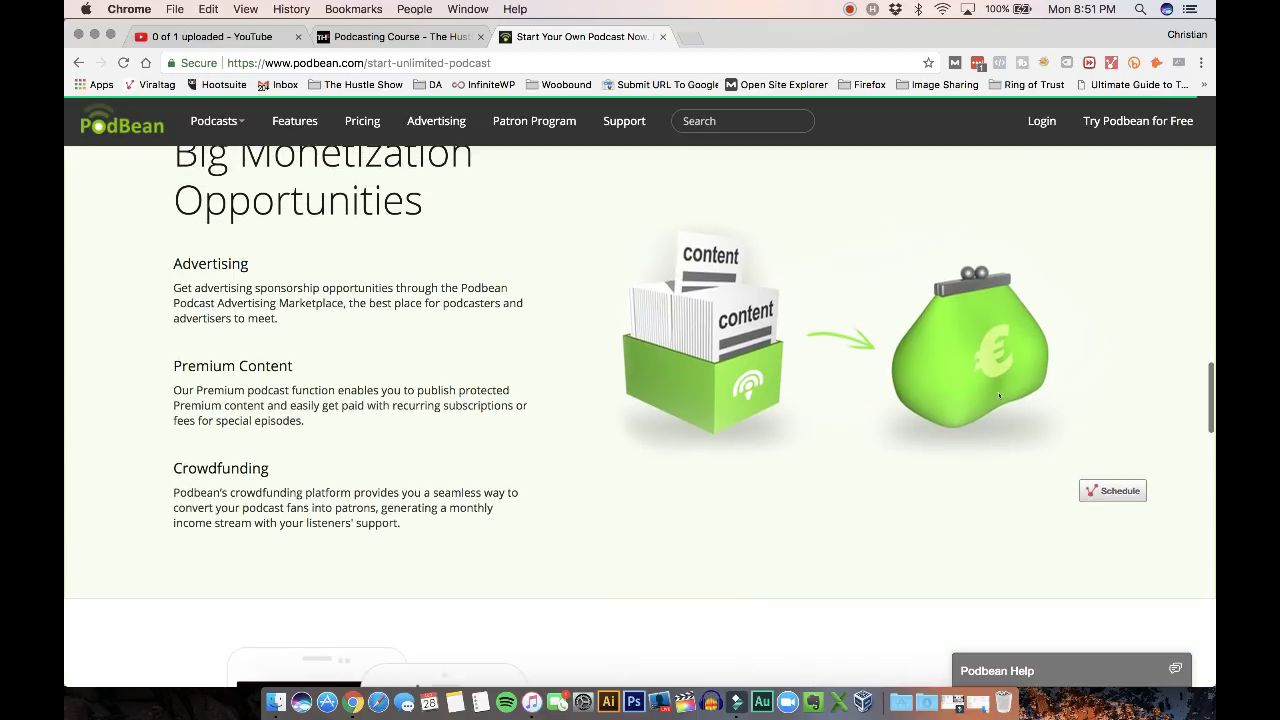
scroll(998, 396, "down", 10)
scroll(998, 396, "down", 20)
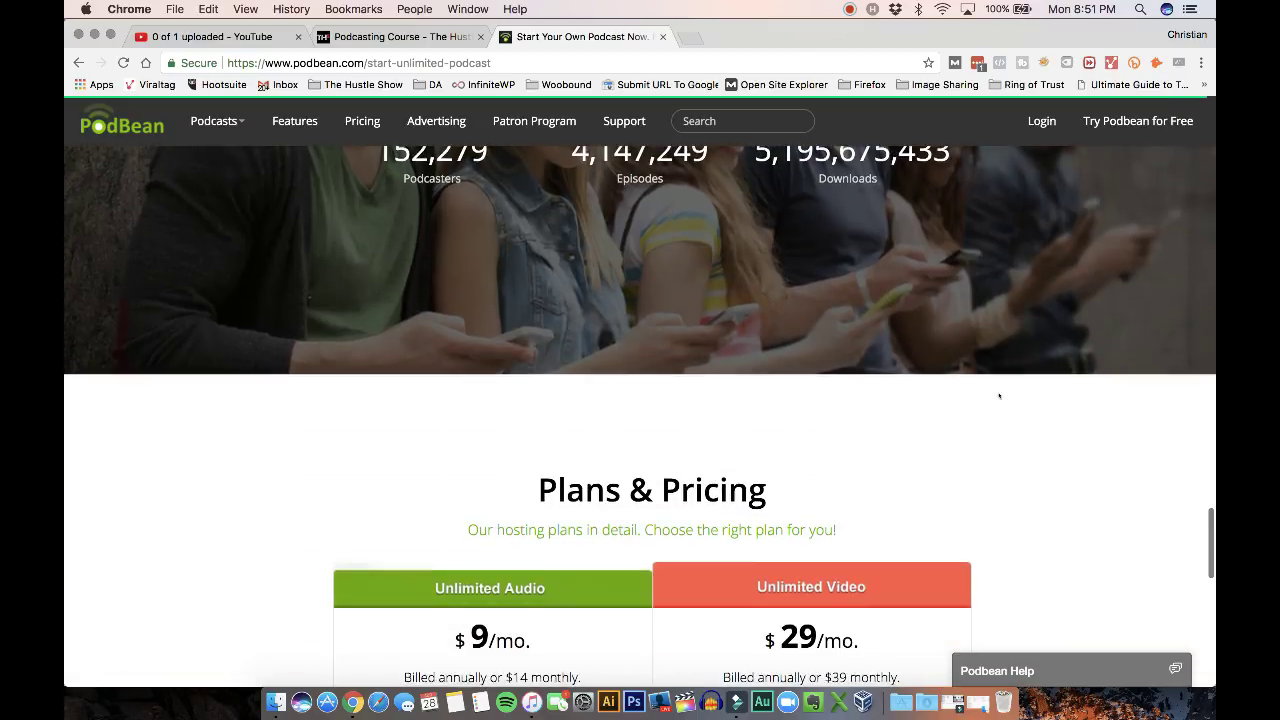
scroll(998, 396, "down", 14)
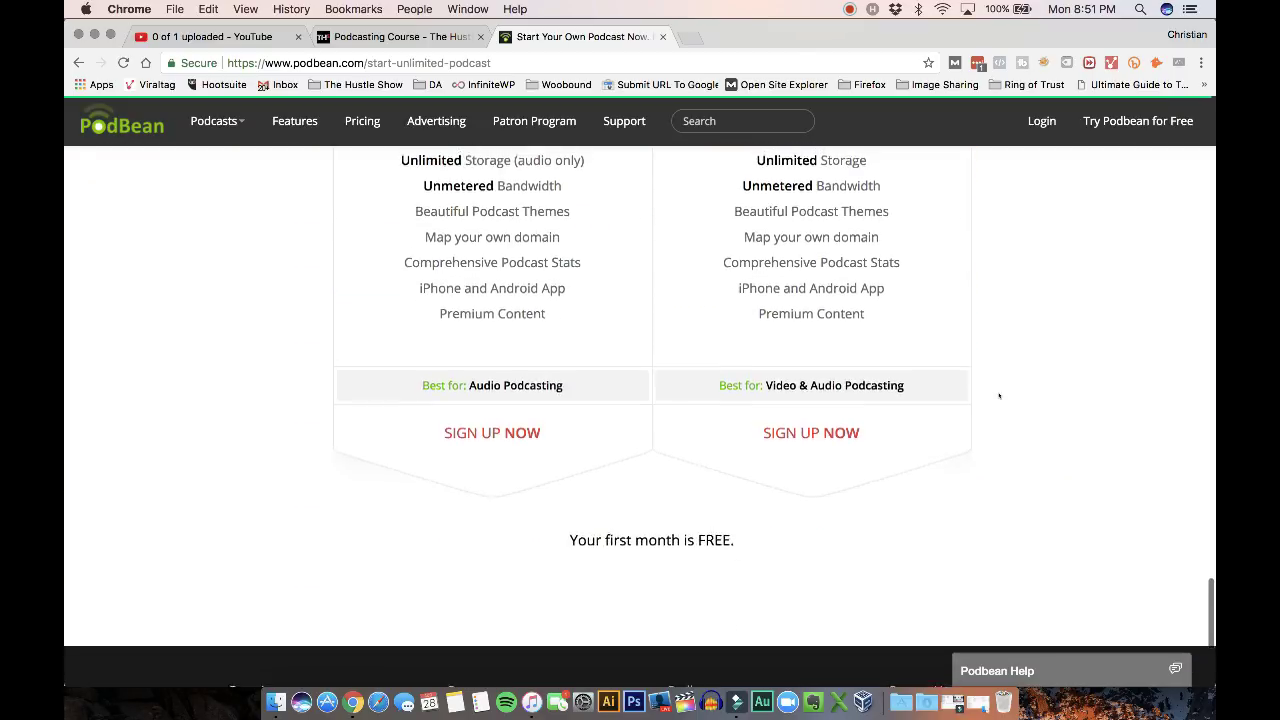
scroll(998, 397, "up", 20)
scroll(998, 396, "up", 15)
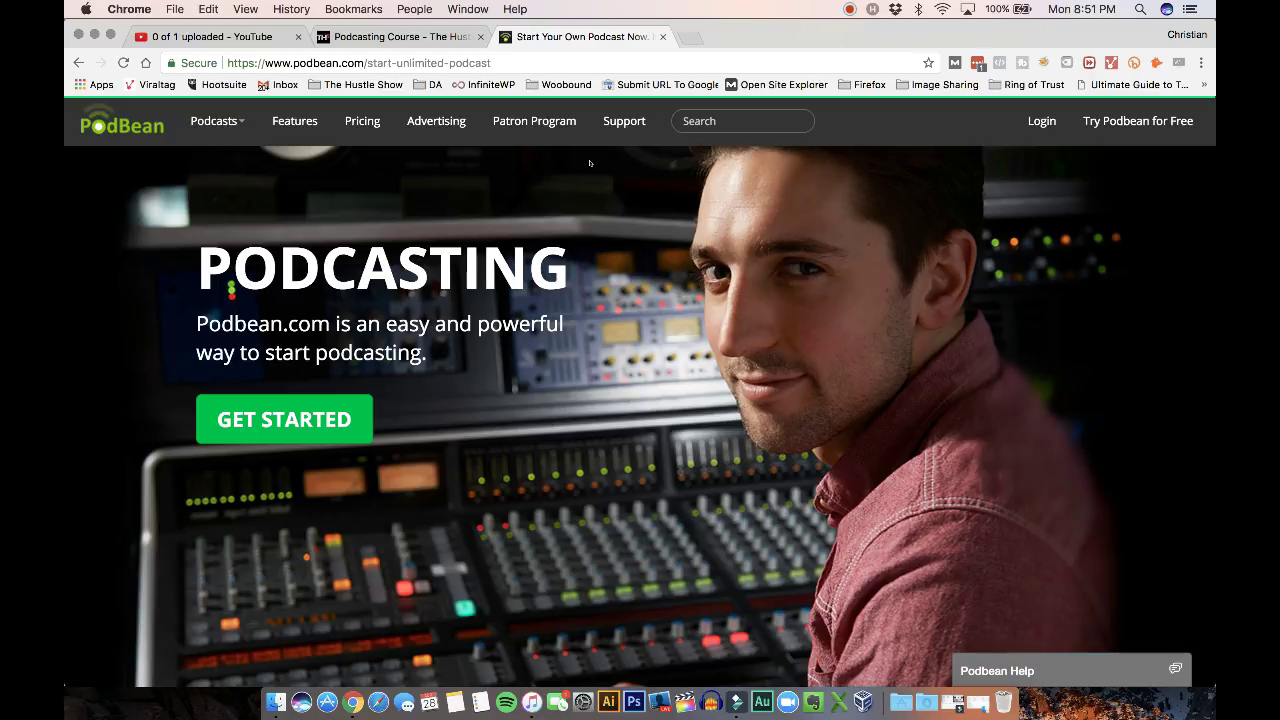
Step: Open Podbean's pricing page, highlight the Advanced plan's price and compare the storage, bandwidth and functions of the four plans
left_click(362, 123)
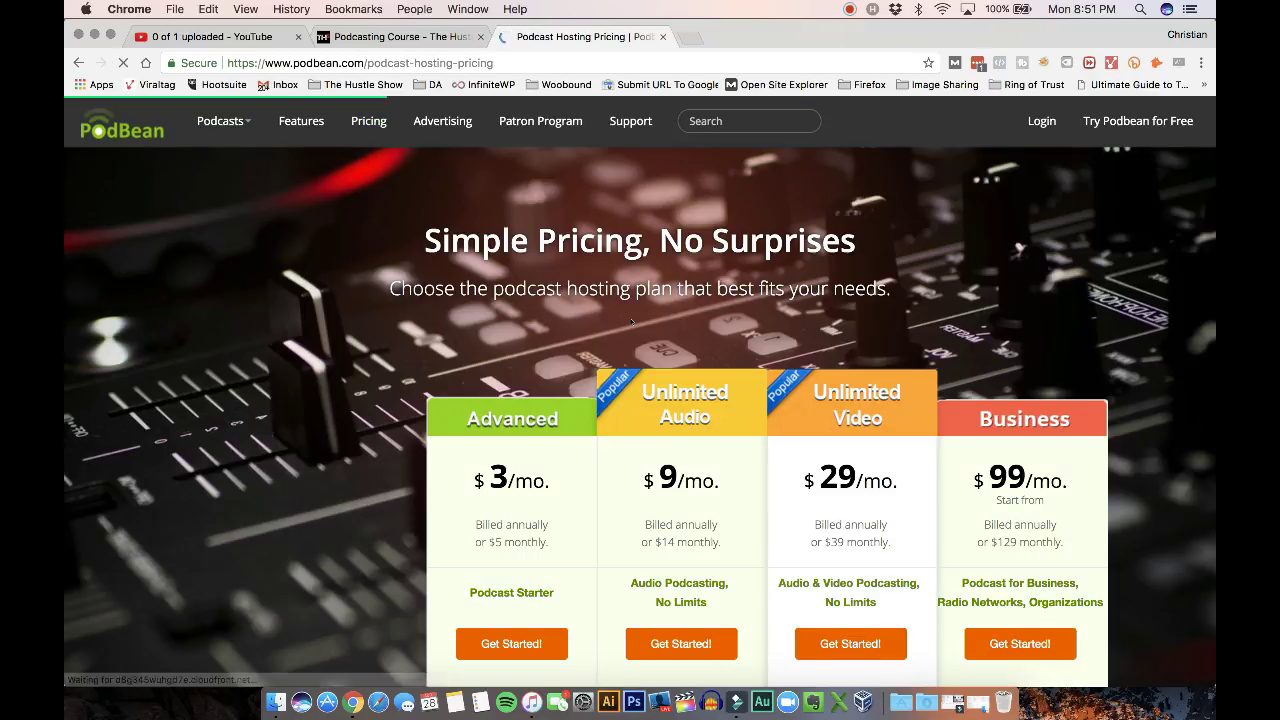
scroll(632, 322, "down", 3)
left_click_drag(472, 356, 566, 357)
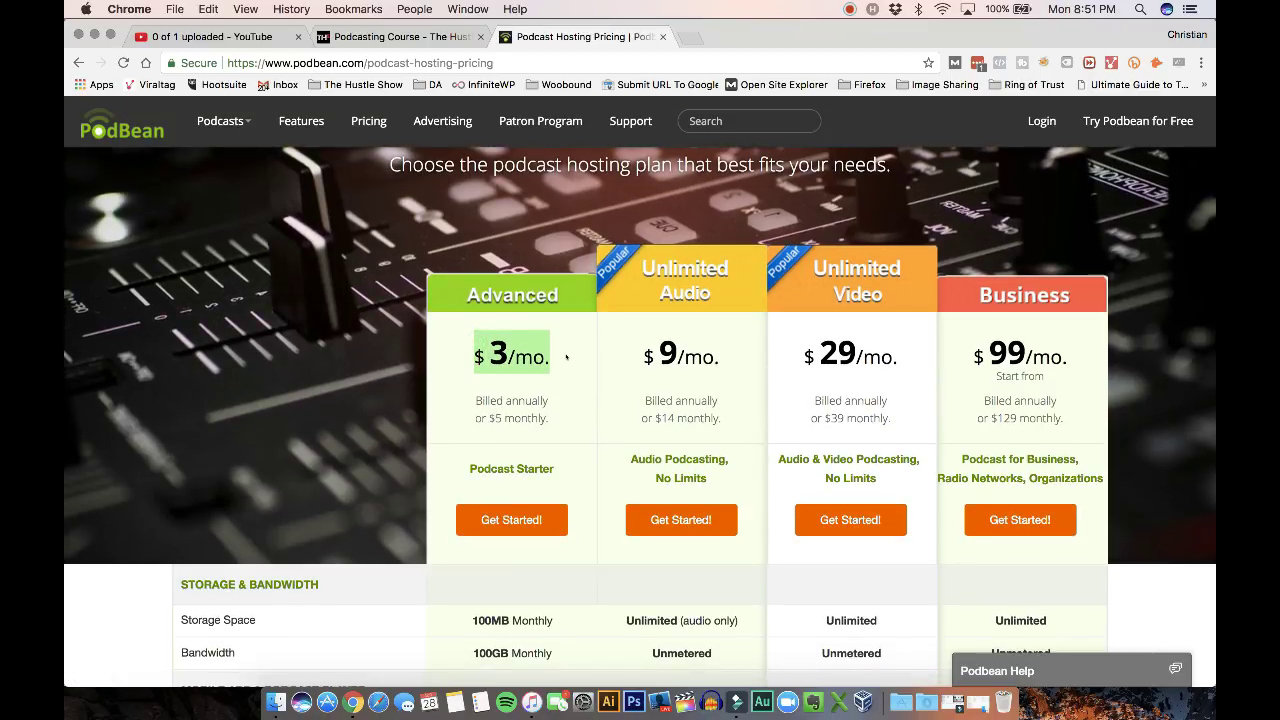
scroll(566, 357, "down", 10)
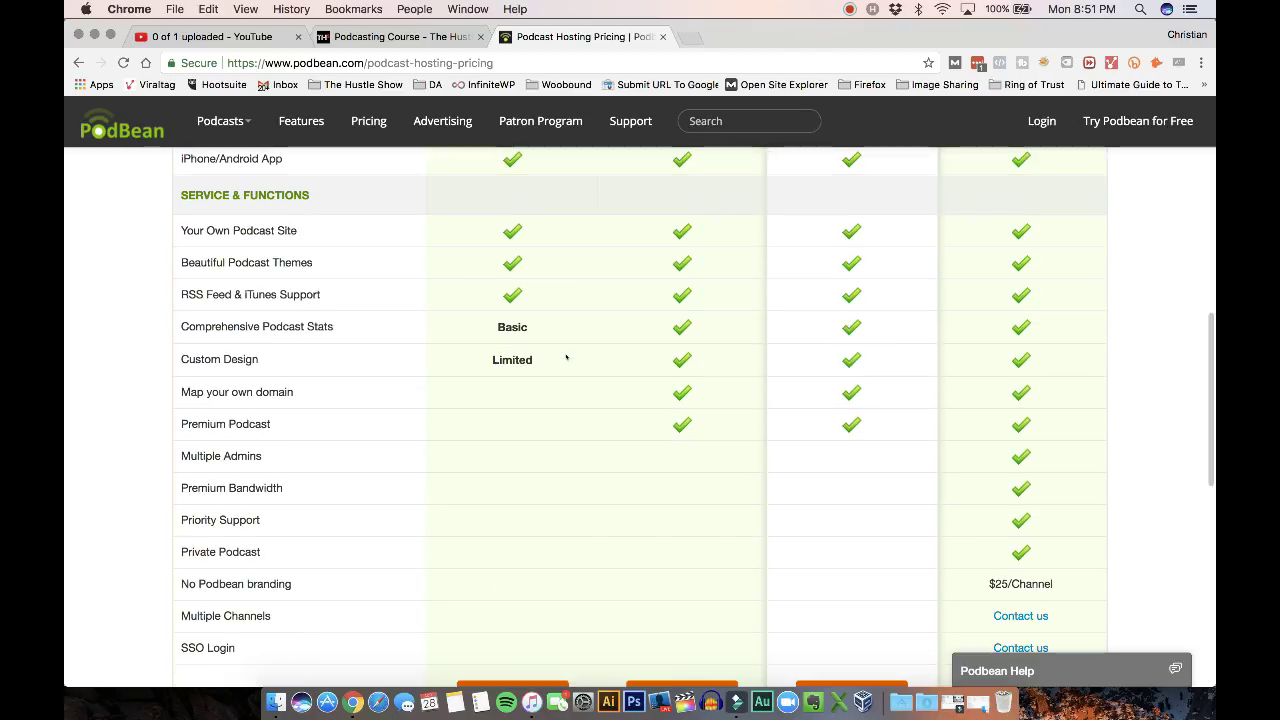
scroll(566, 357, "down", 5)
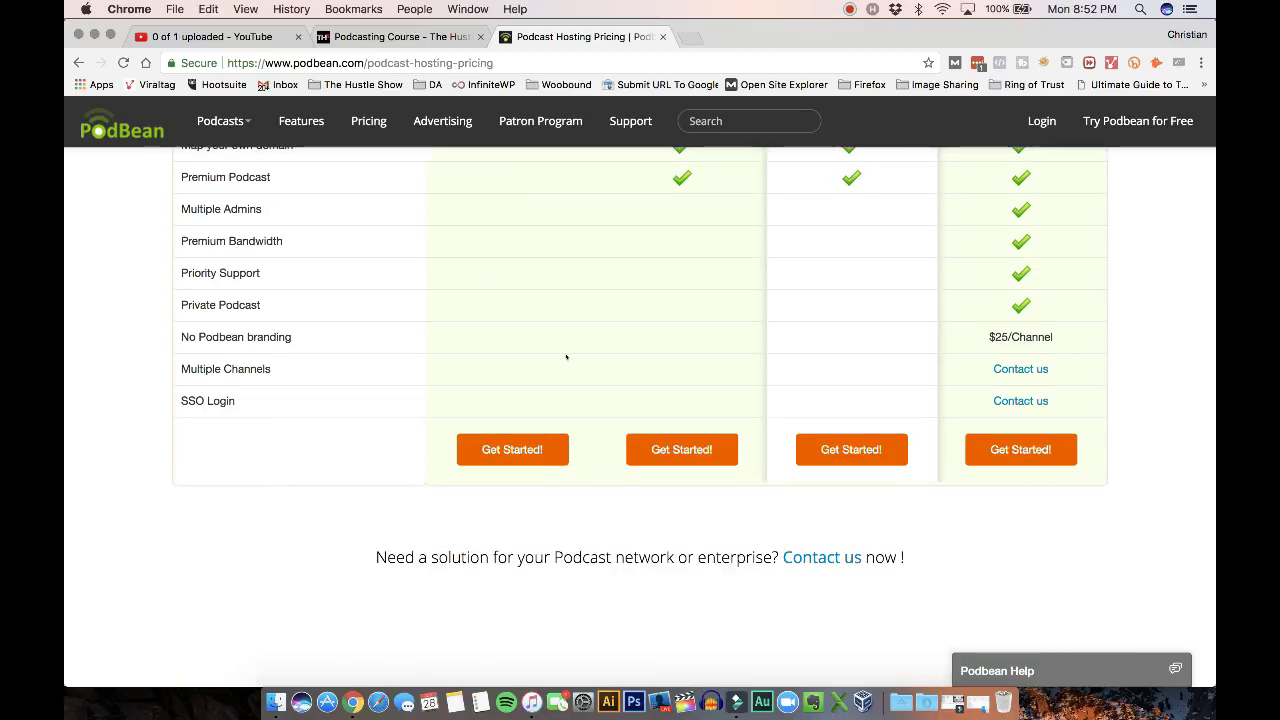
scroll(566, 357, "up", 10)
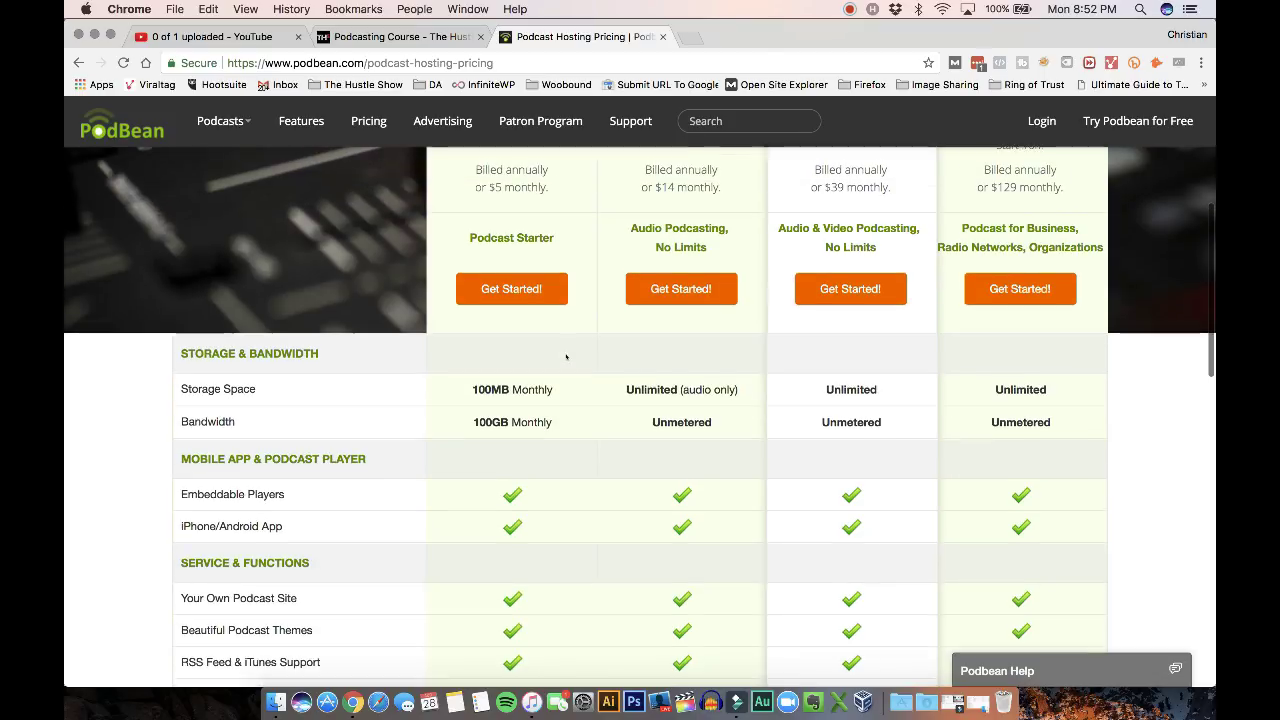
scroll(566, 357, "up", 3)
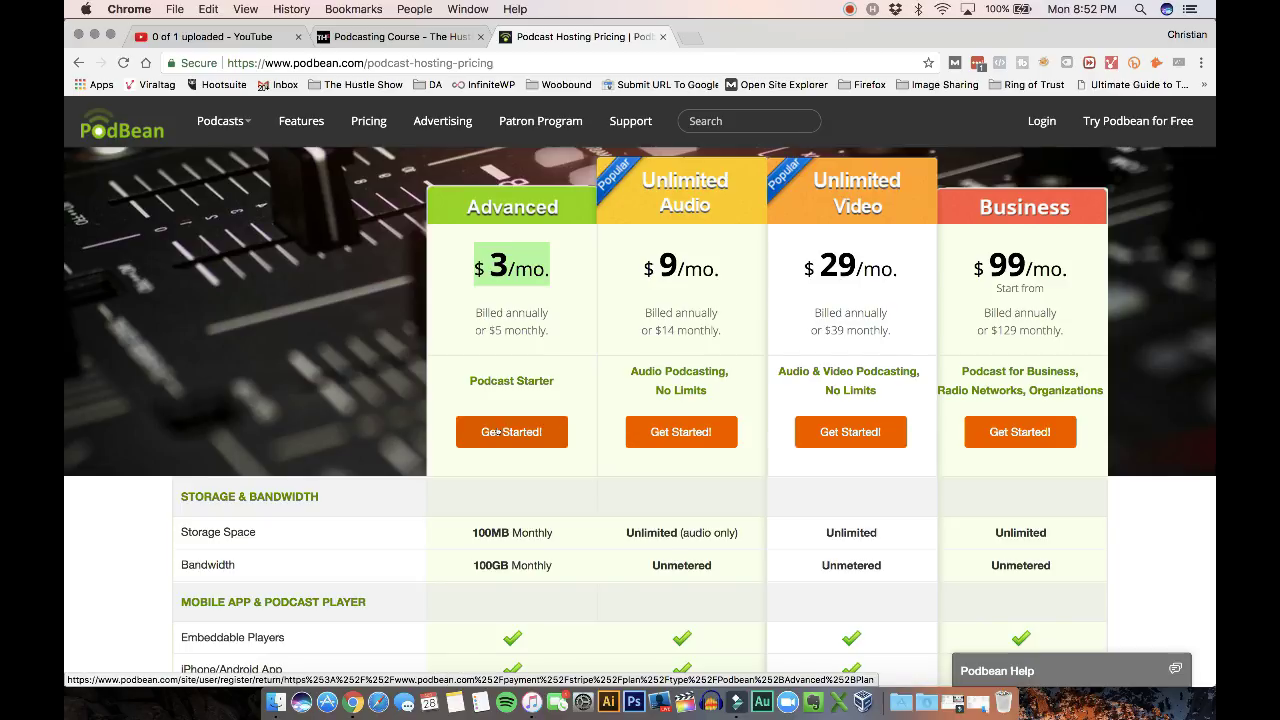
Step: Log in to the Podbean account with the saved credentials
left_click(1036, 124)
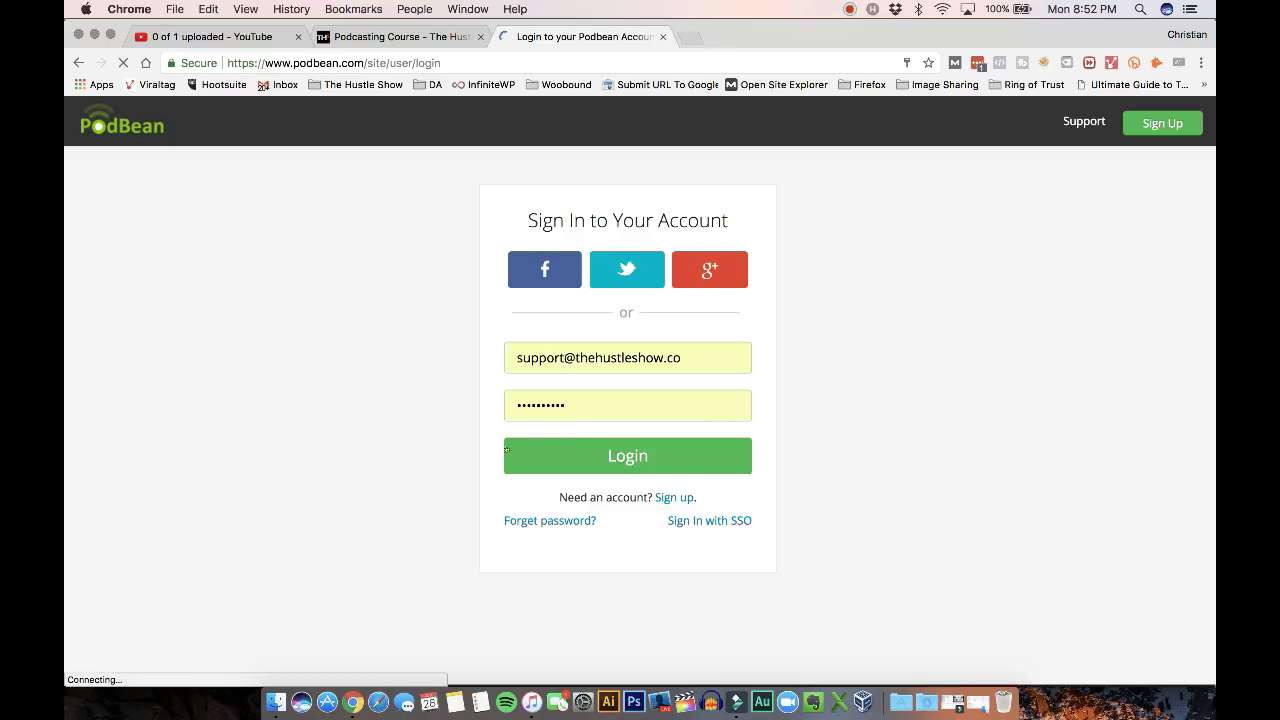
left_click(623, 466)
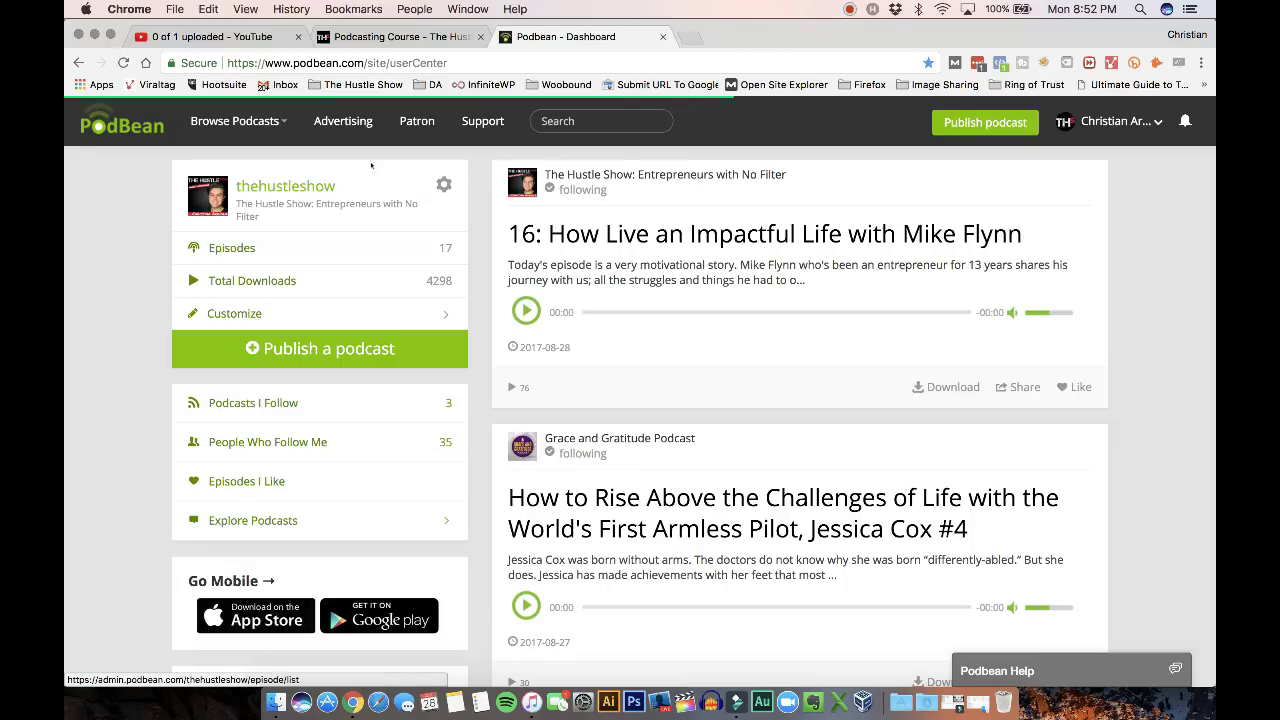
Step: Open the podcast channel's Feed/iTunes settings and select the RSS feed address
left_click(443, 185)
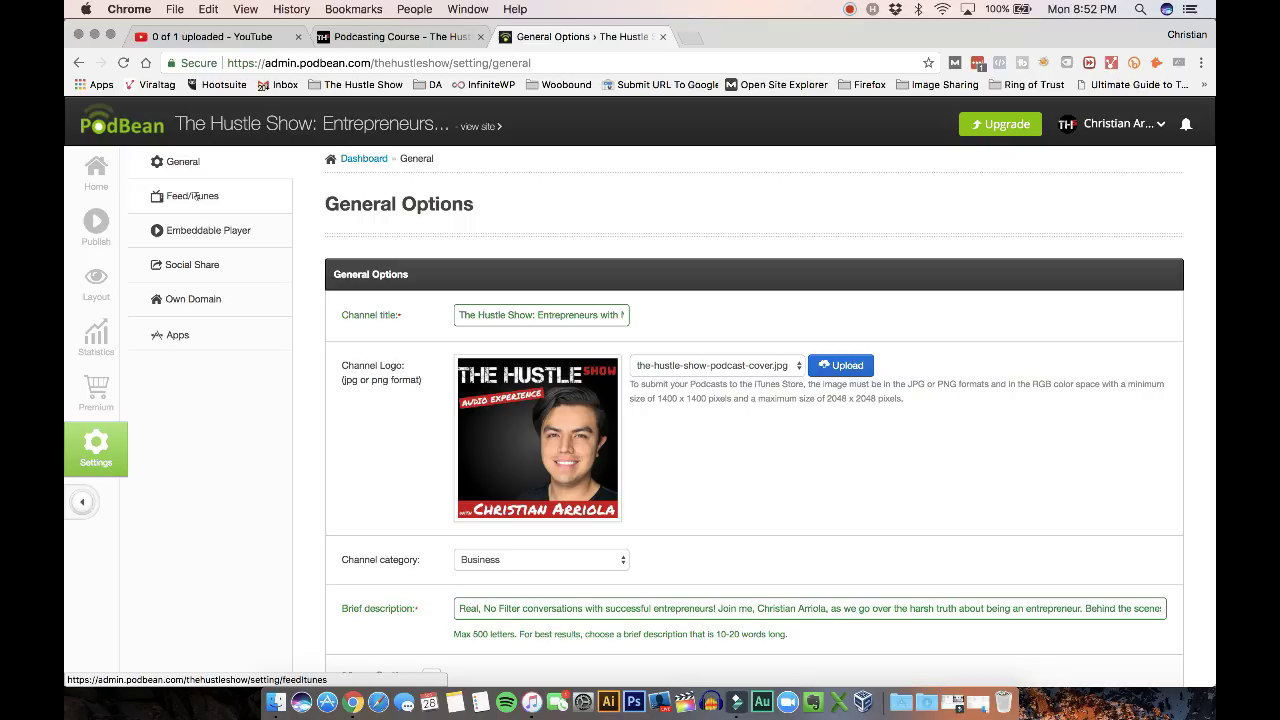
left_click(194, 197)
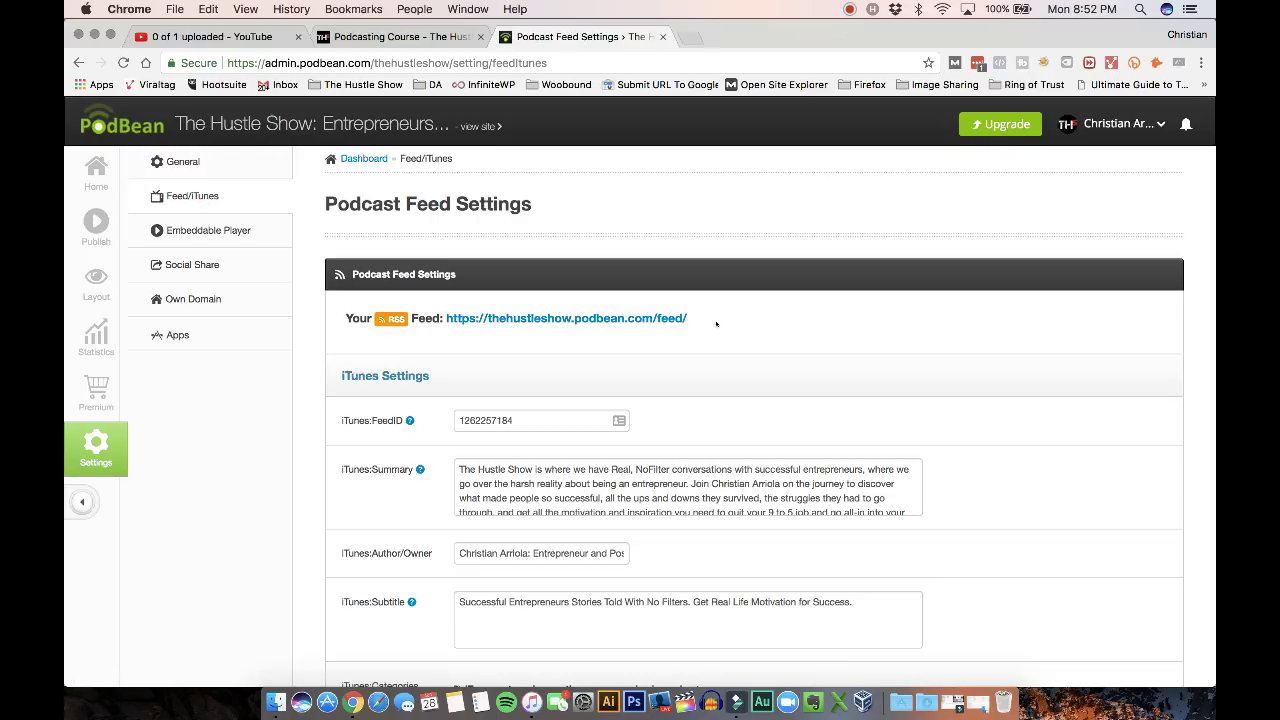
left_click_drag(716, 320, 446, 318)
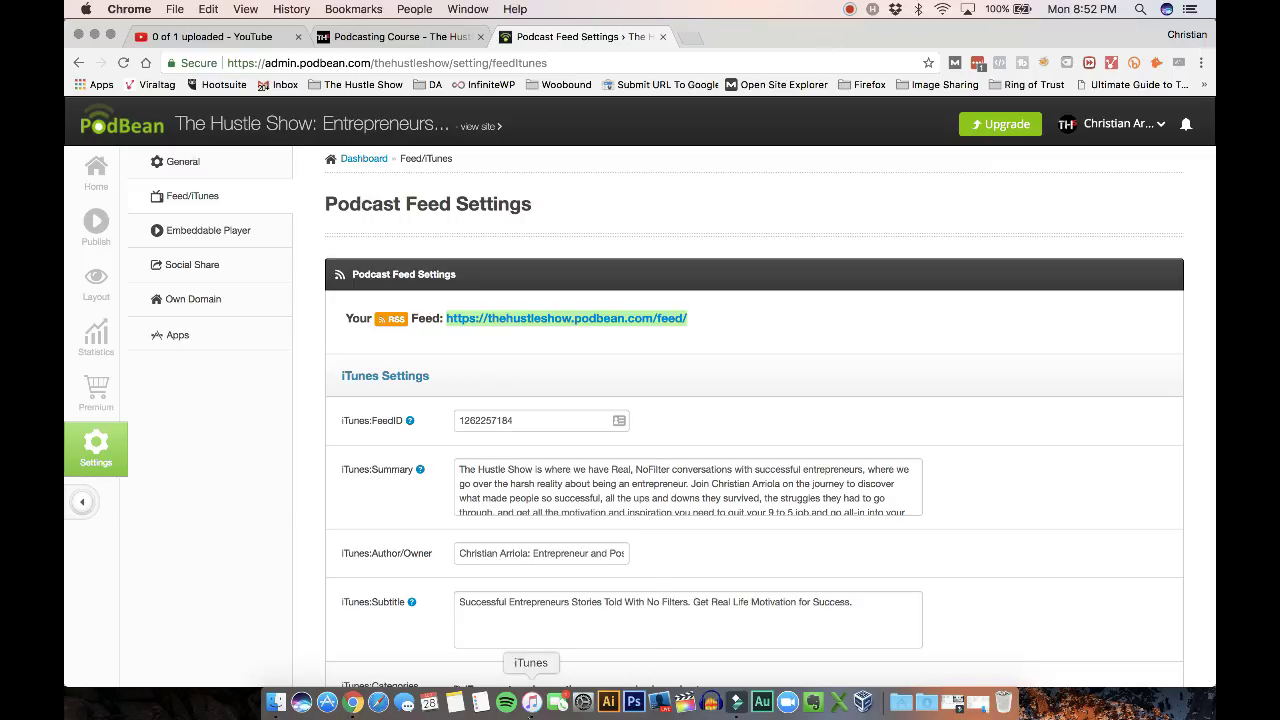
Step: Switch to iTunes and display the podcast Library
right_click(531, 702)
left_click(531, 663)
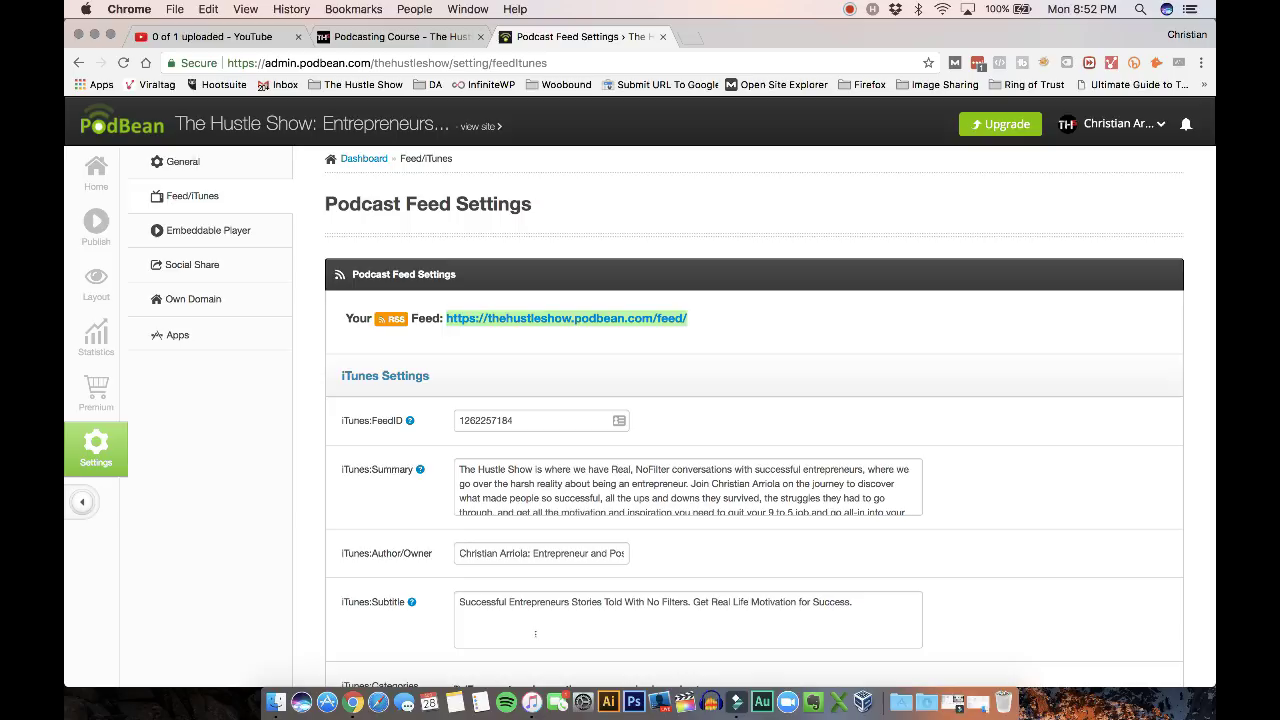
left_click(531, 702)
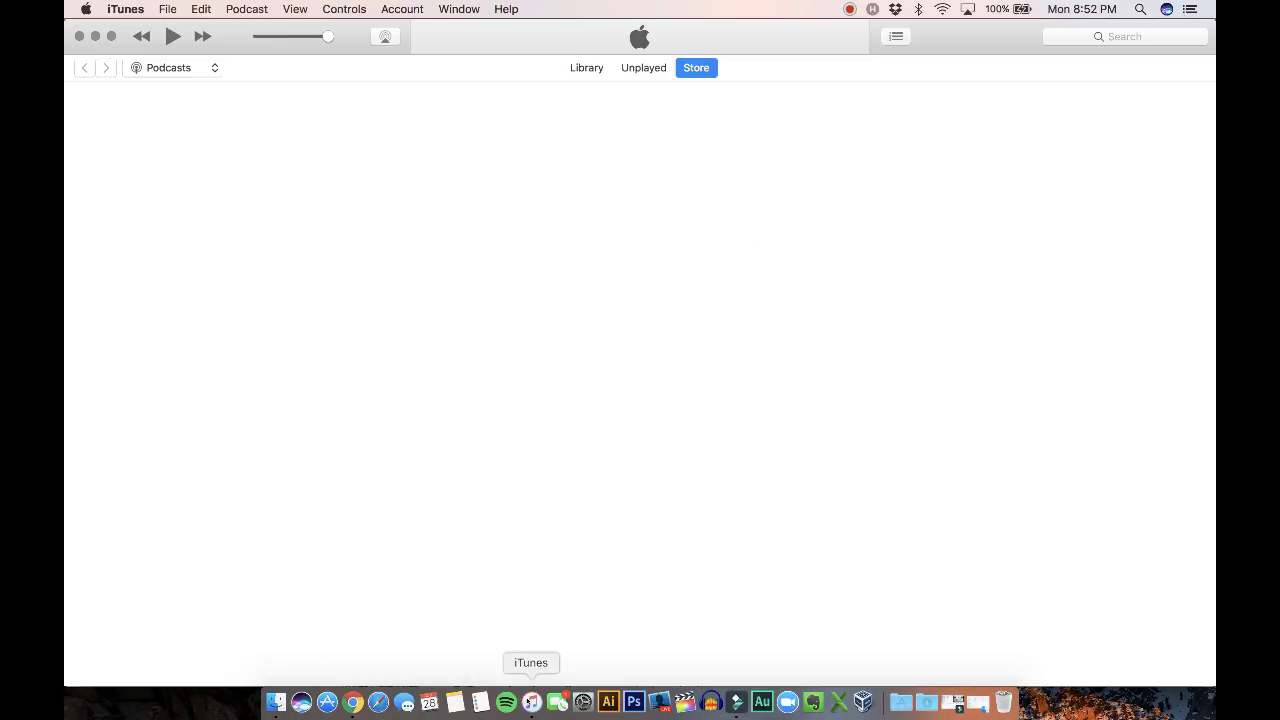
left_click(584, 67)
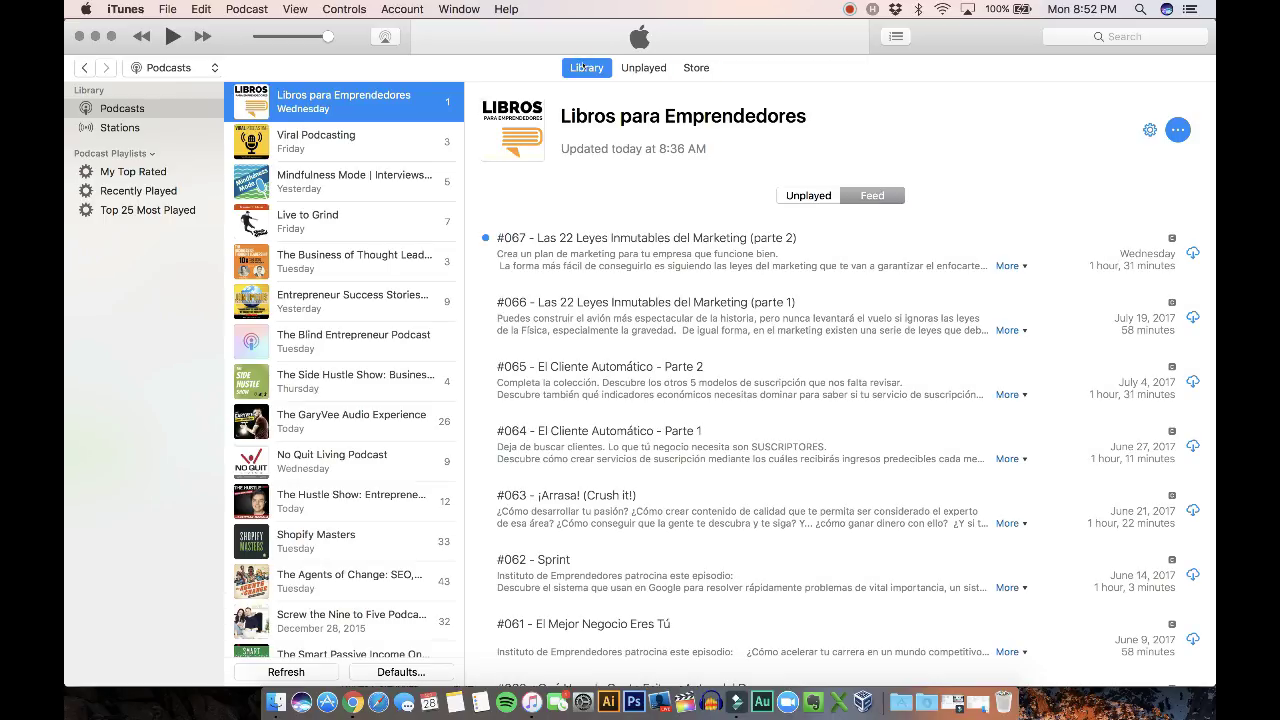
Step: Change the library's media type to Music and edit the media type menu, keeping Podcasts enabled
left_click(168, 67)
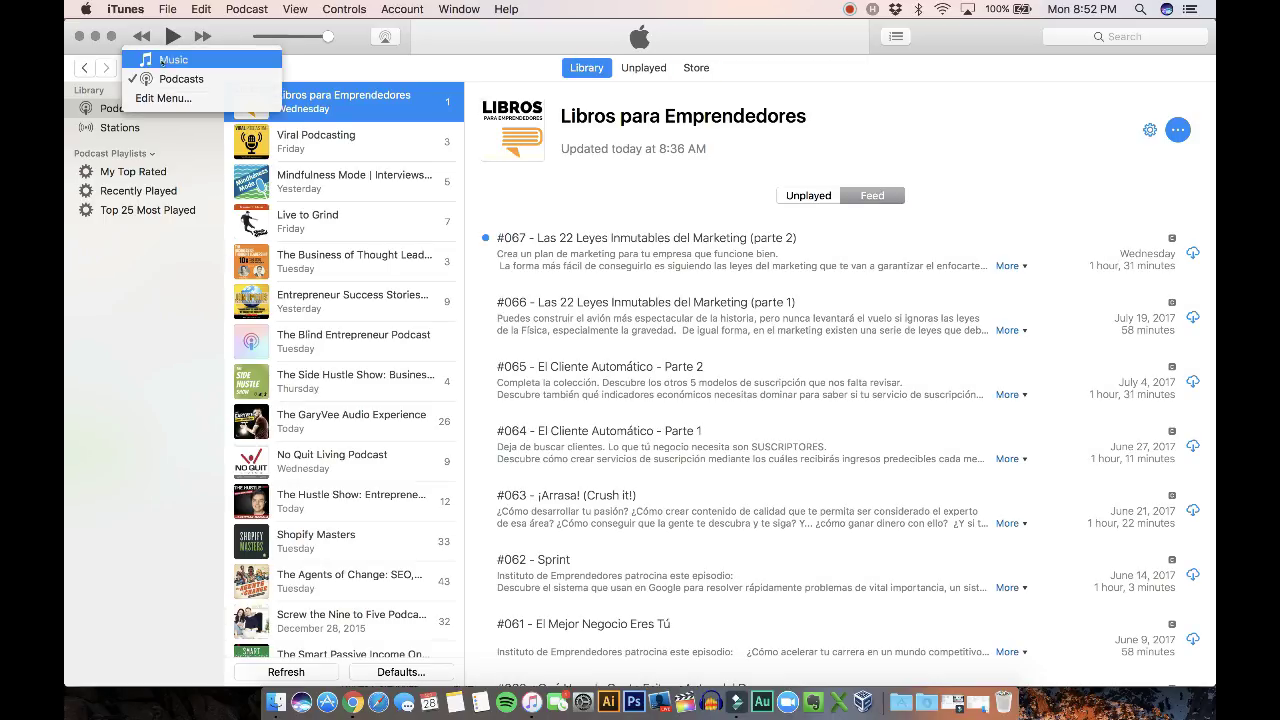
left_click(172, 50)
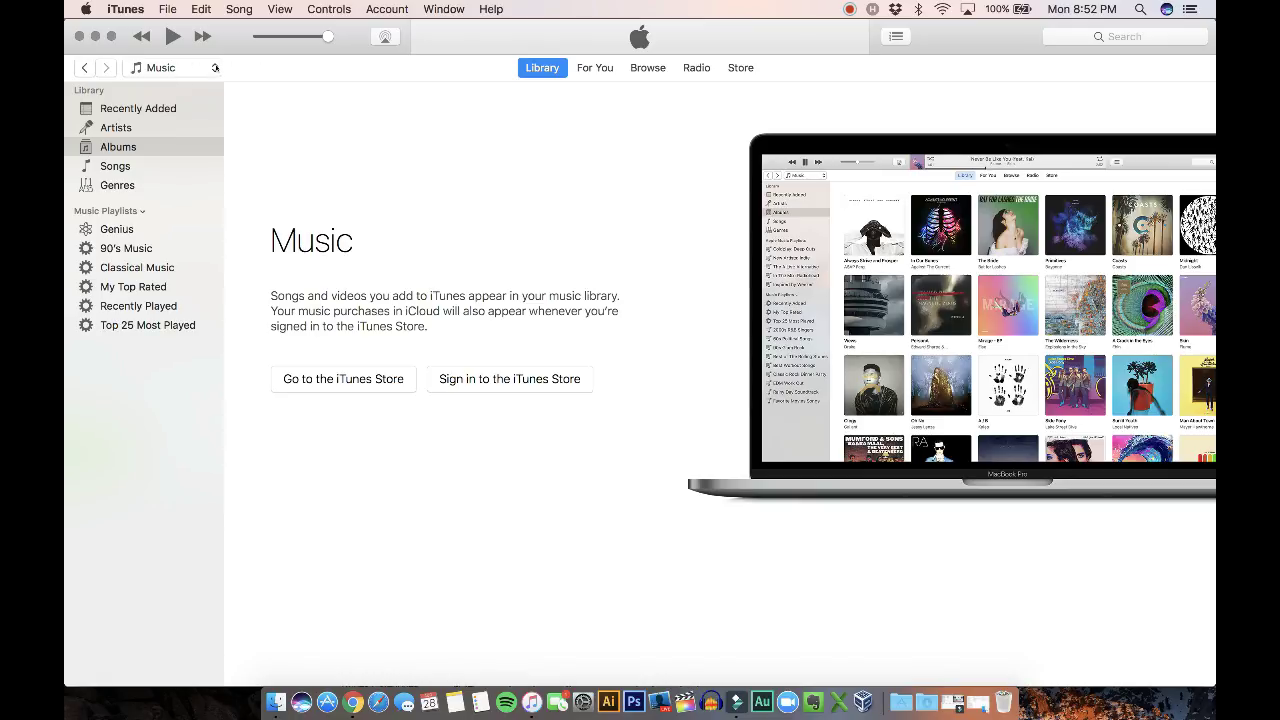
left_click(212, 67)
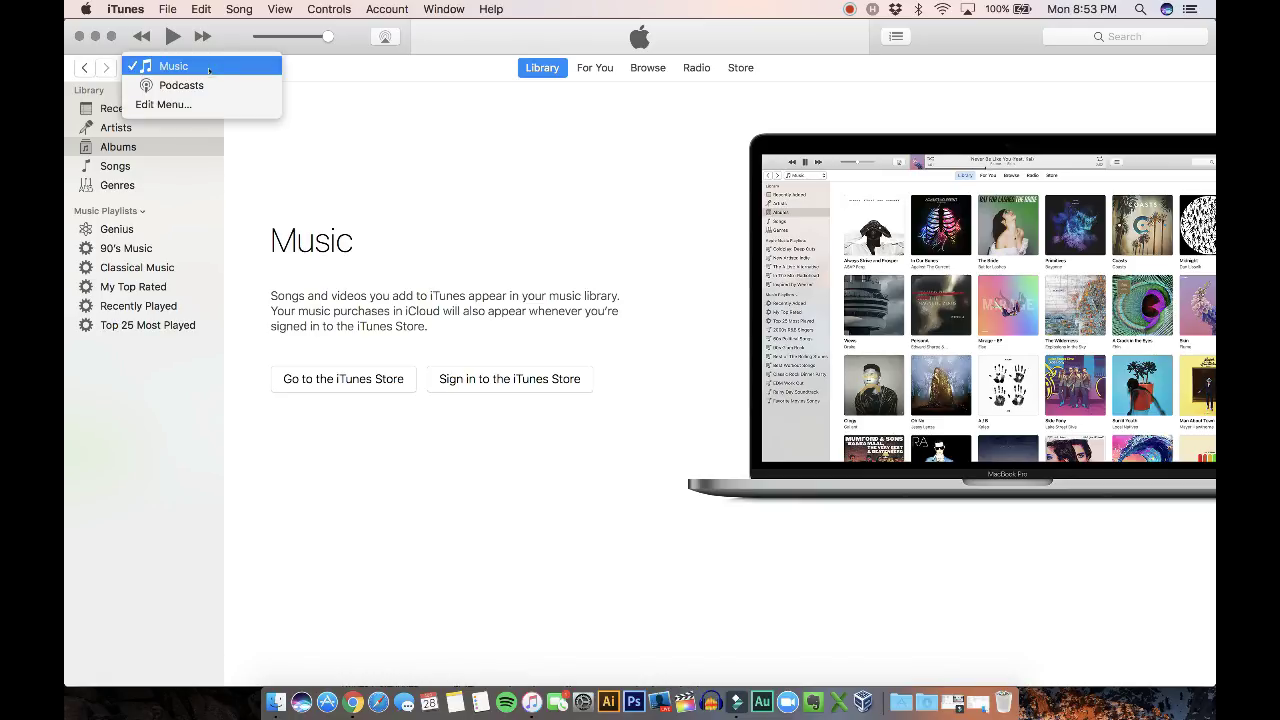
left_click(165, 106)
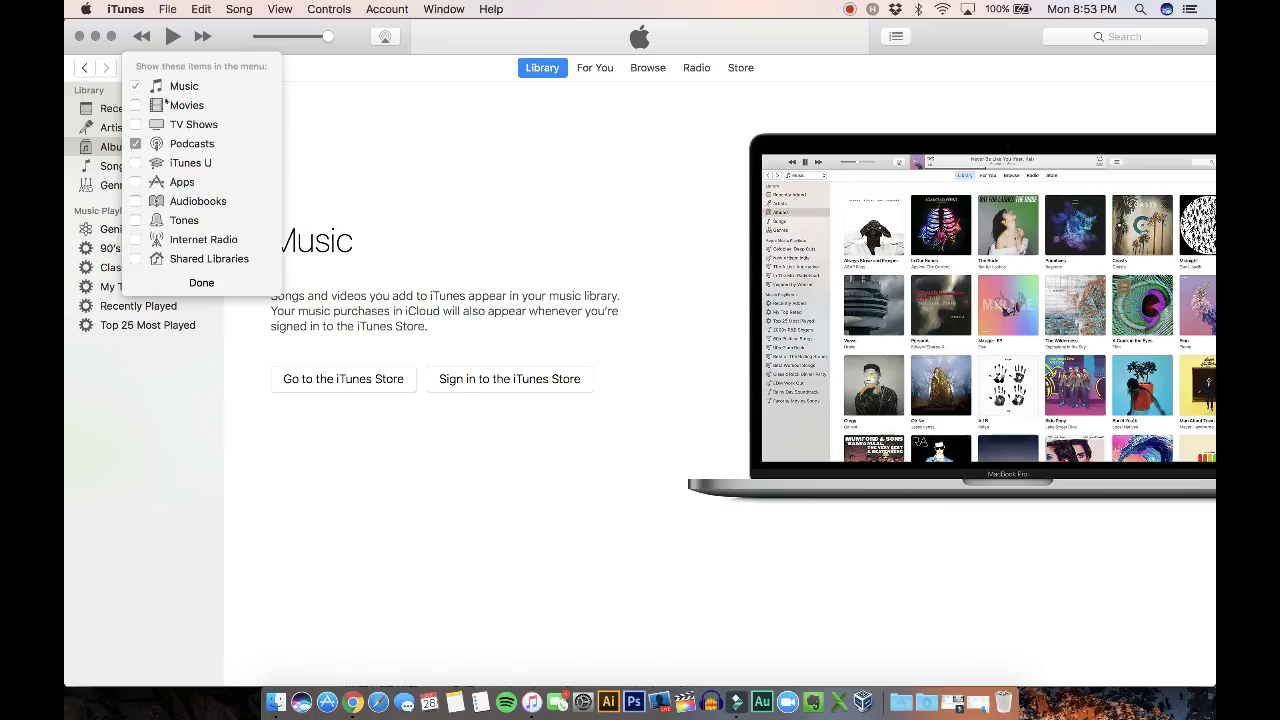
left_click(135, 144)
left_click(135, 144)
left_click(201, 282)
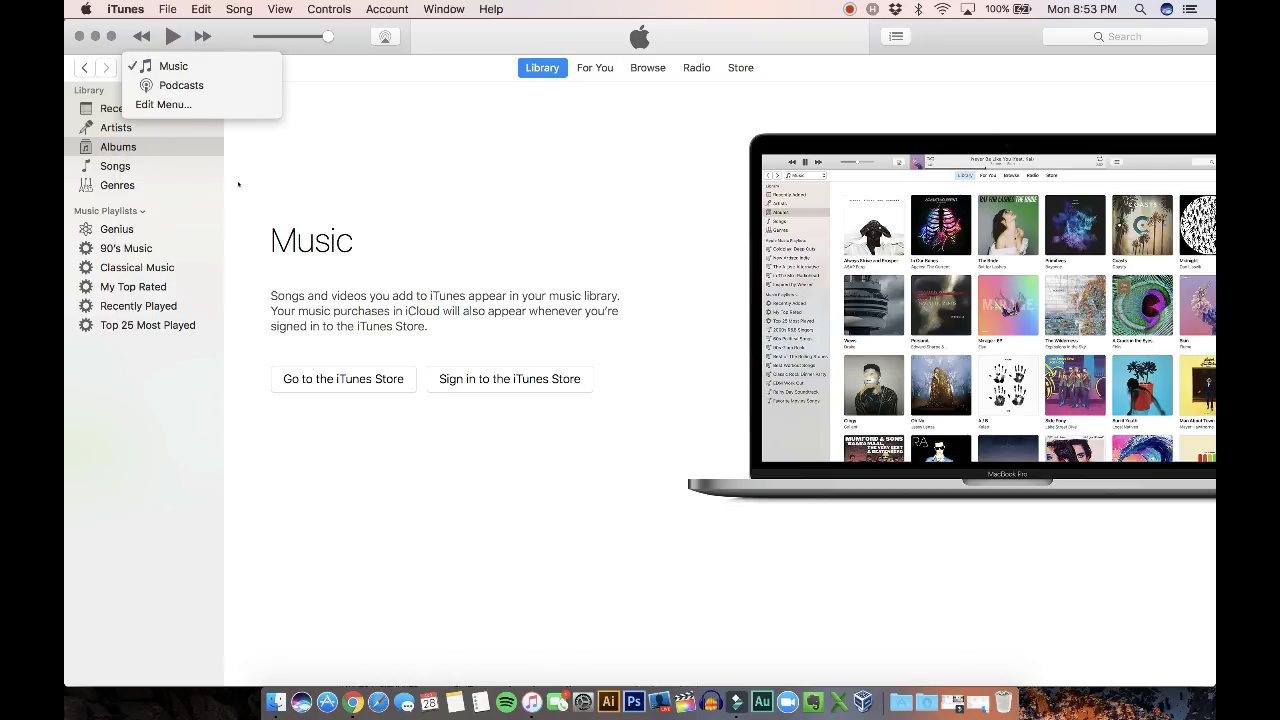
Step: Switch the iTunes media type to Podcasts, open the podcast Store and follow its Submit a Podcast link
left_click(175, 86)
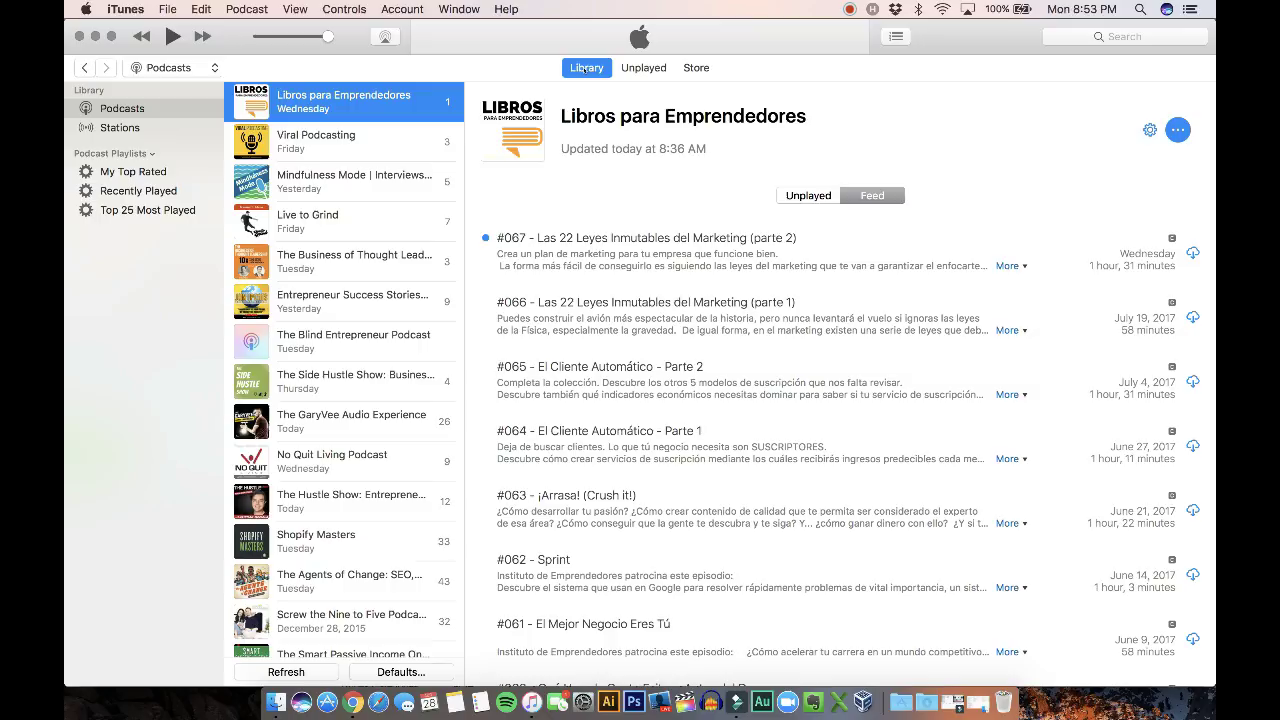
left_click(694, 68)
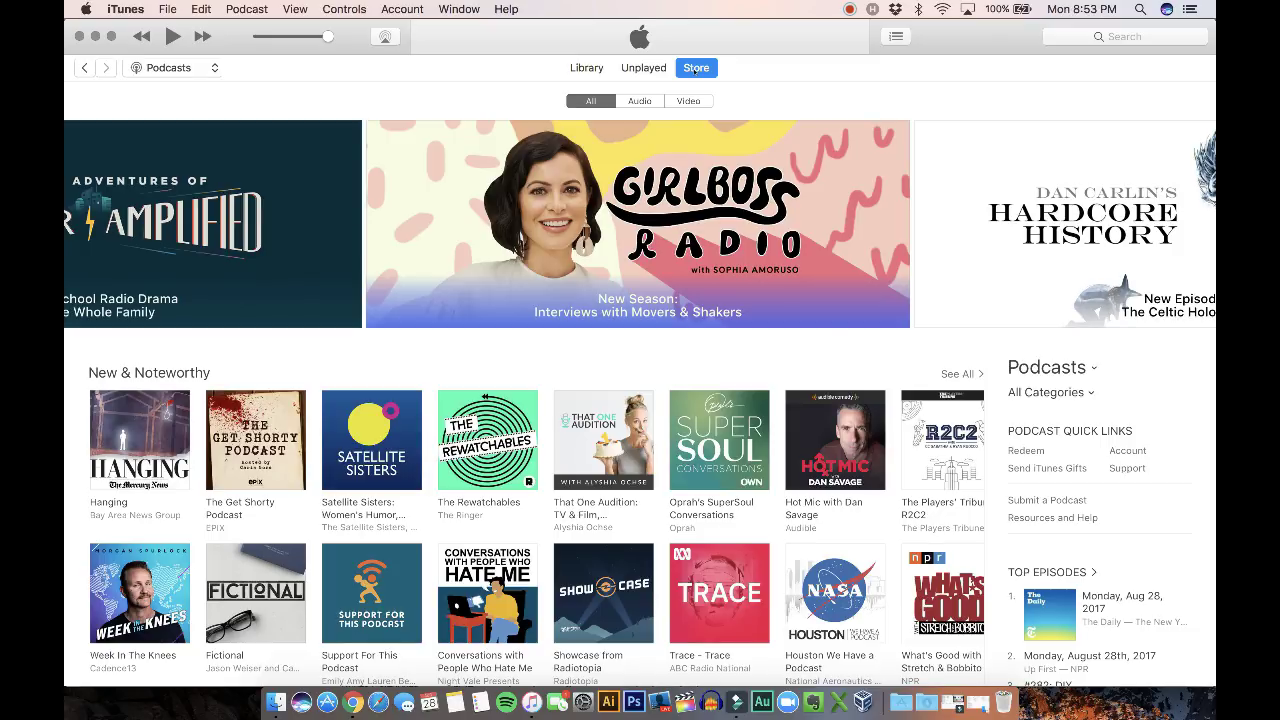
left_click(352, 702)
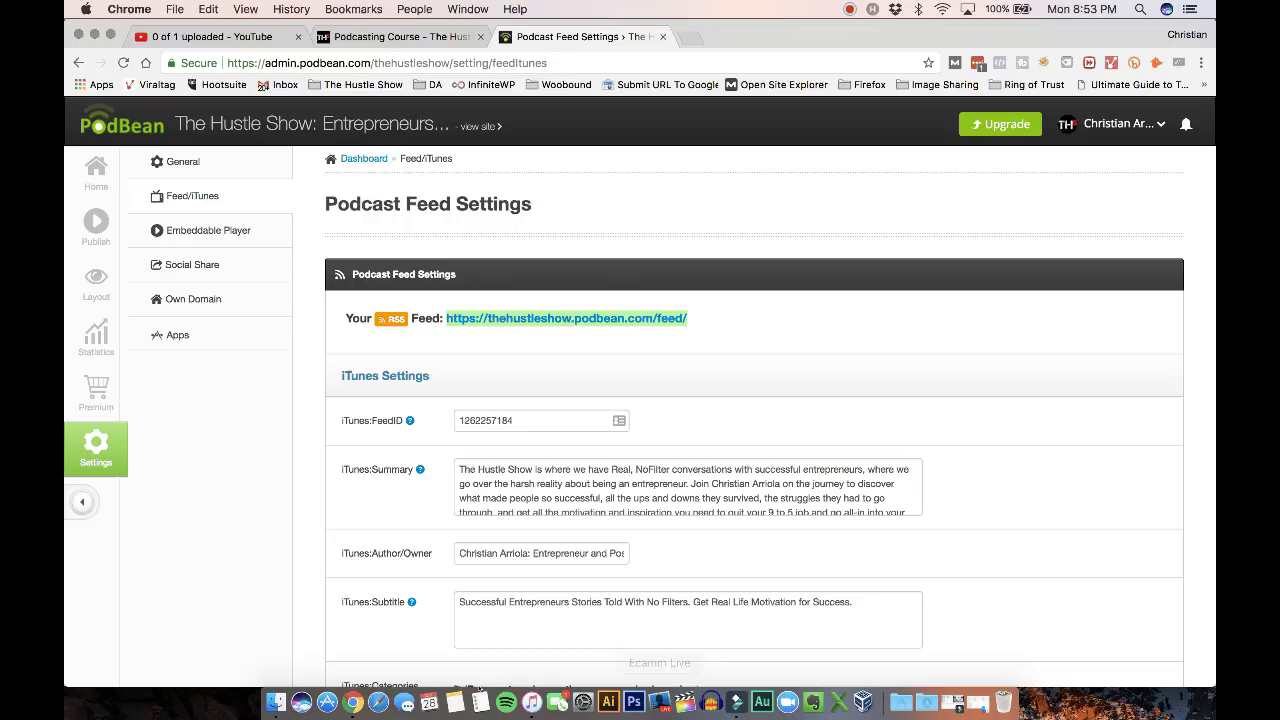
left_click(531, 702)
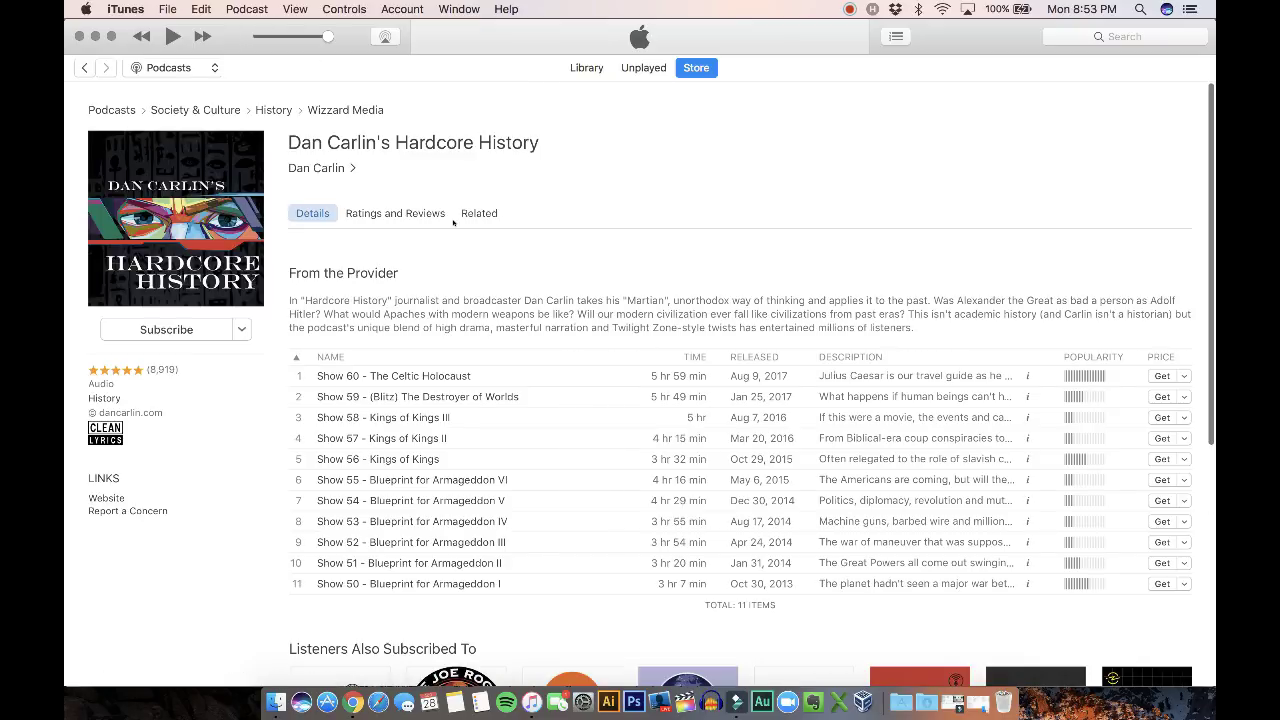
scroll(911, 218, "left", 5)
scroll(1112, 160, "down", 5)
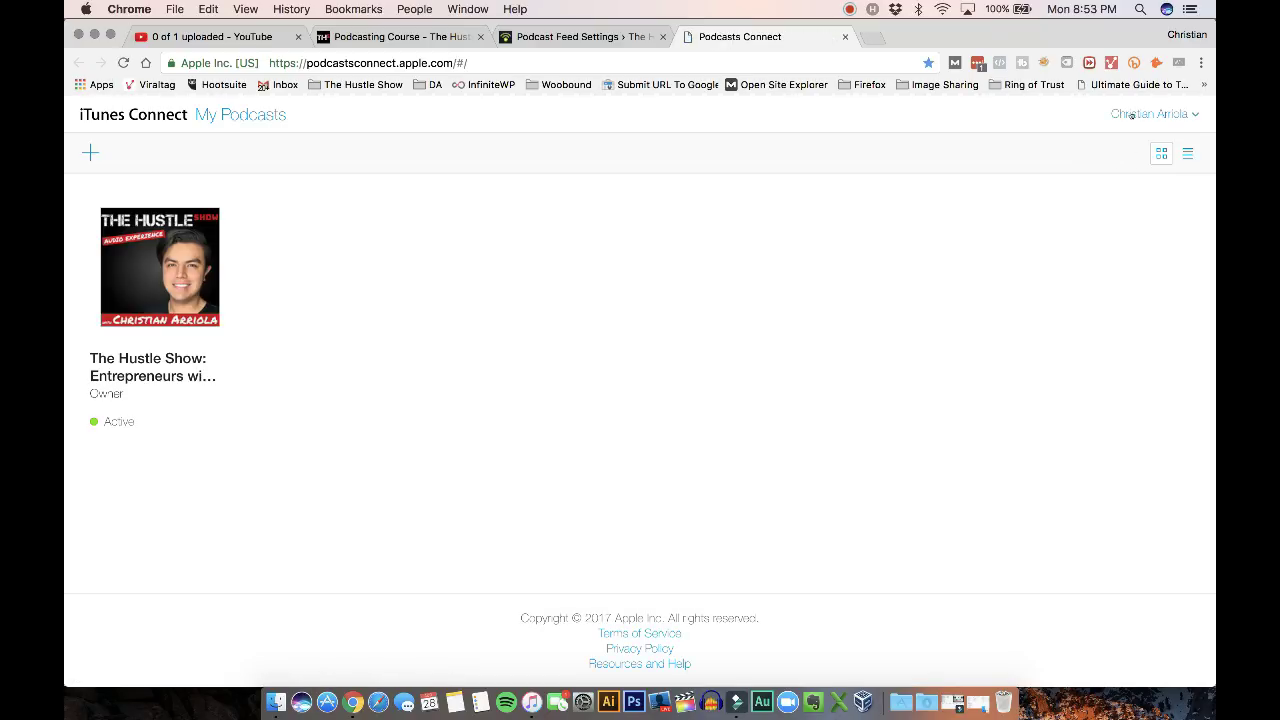
Step: Sign out of iTunes Connect and clear the remembered Apple ID from the login form
left_click(1131, 114)
left_click(1066, 204)
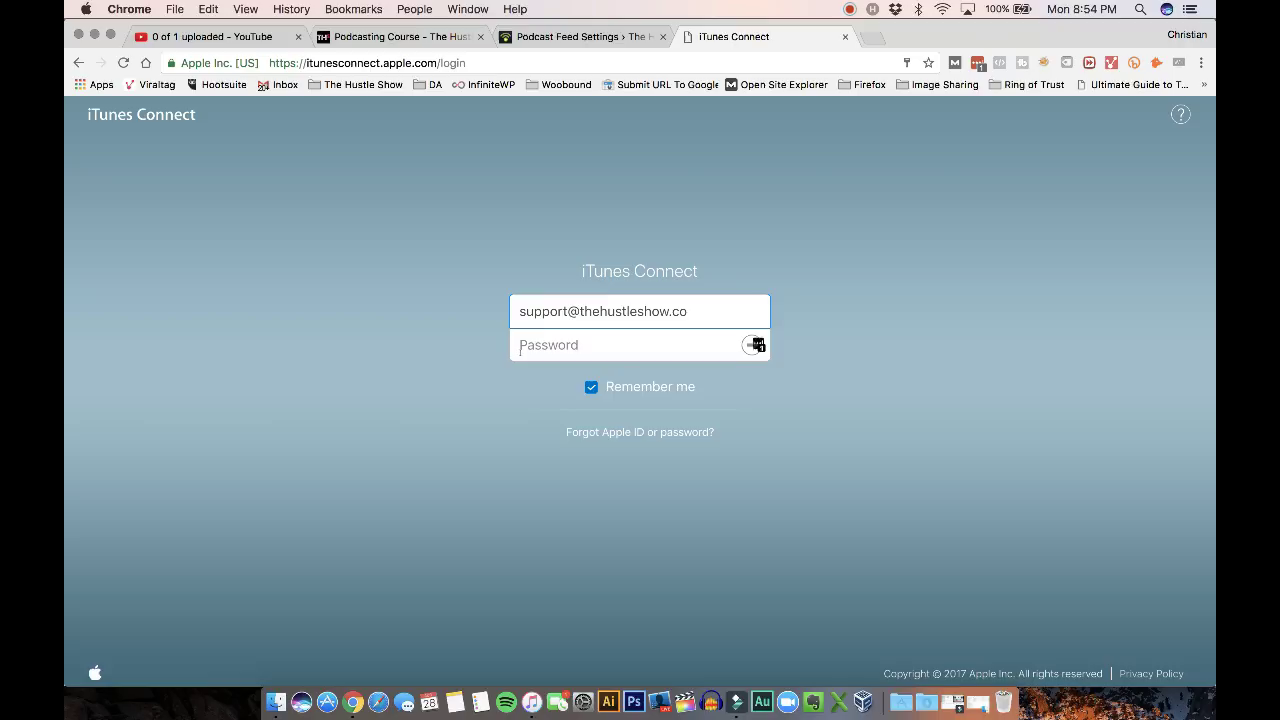
triple_click(593, 311)
key("BackSpace")
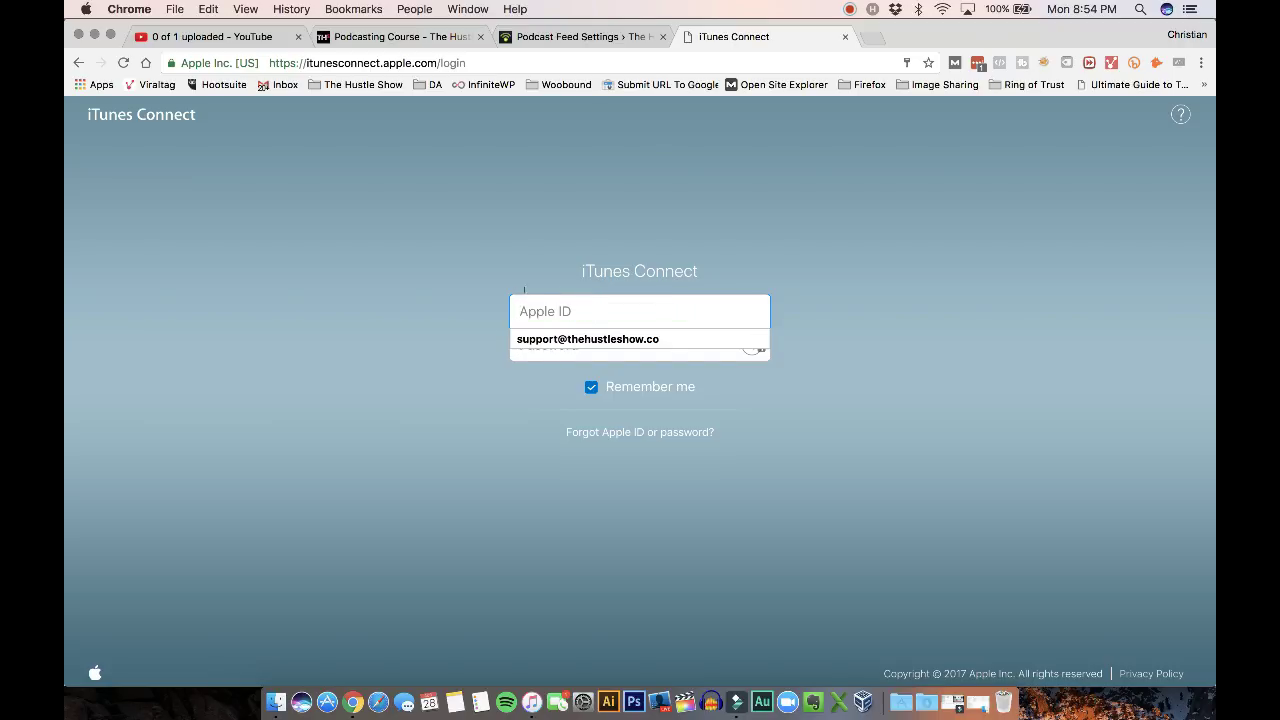
left_click(506, 300)
left_click_drag(677, 271, 526, 270)
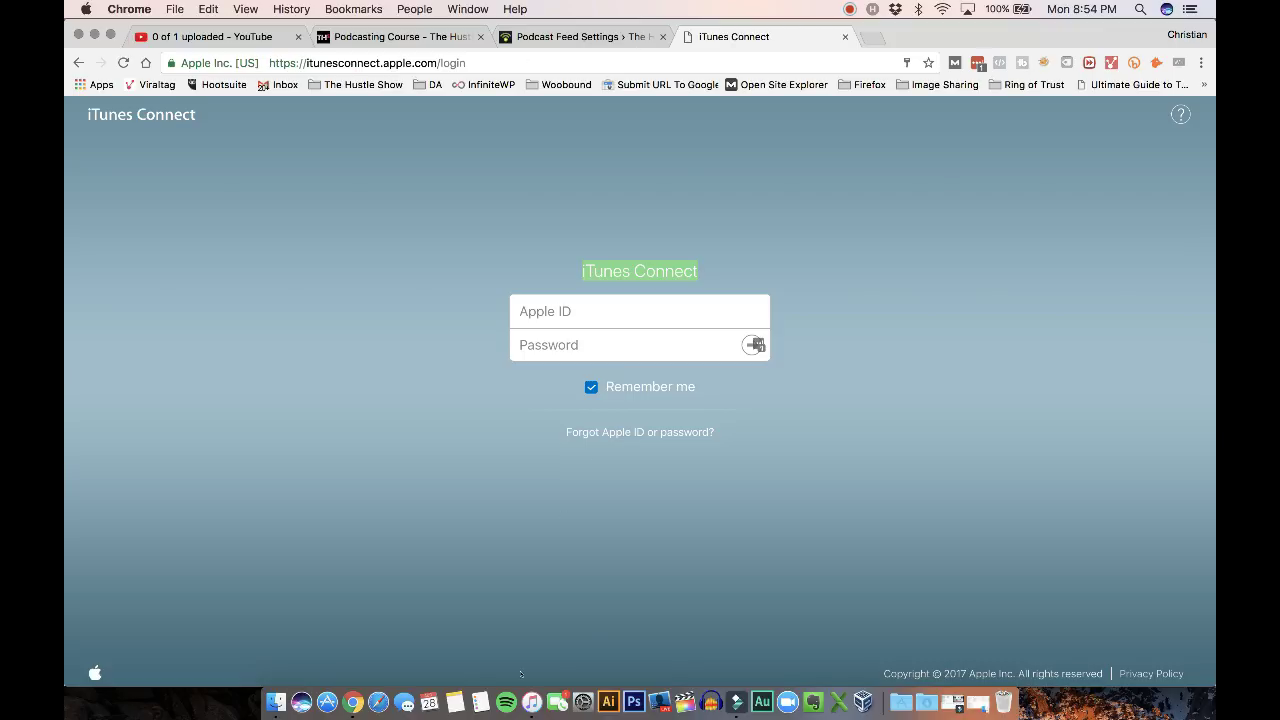
left_click(531, 702)
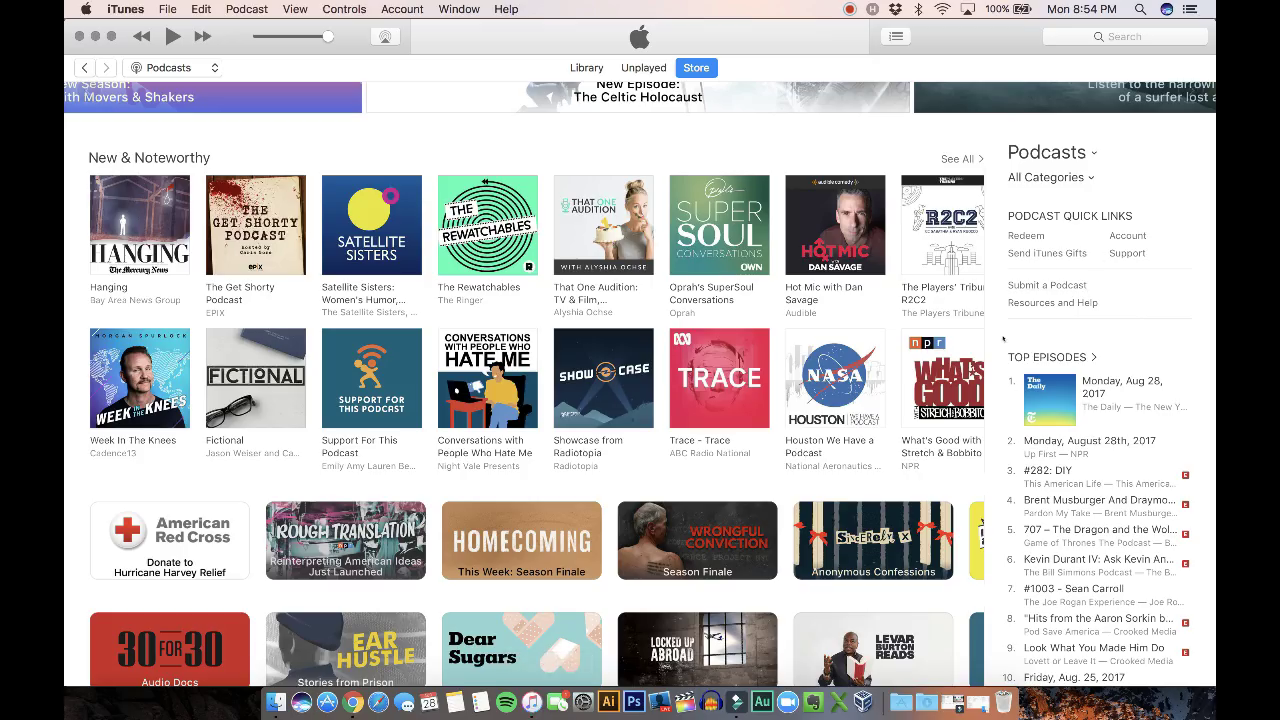
left_click(352, 702)
left_click(502, 290)
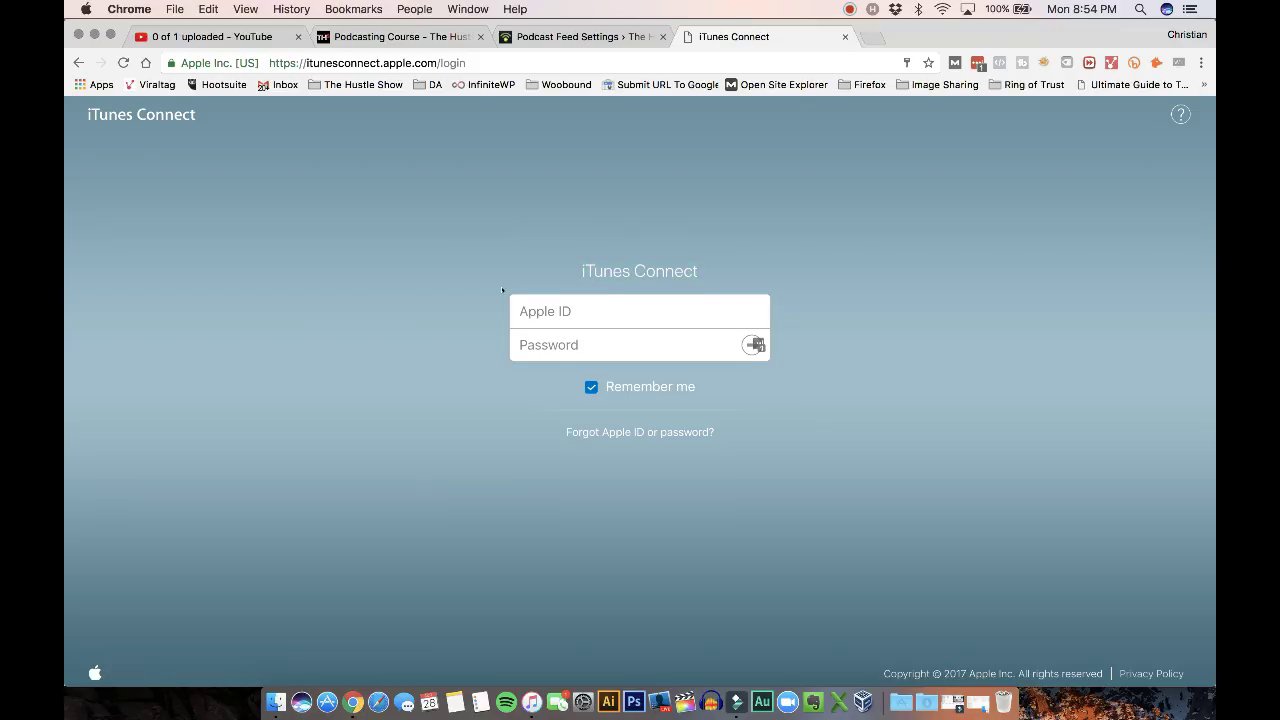
left_click(555, 302)
left_click(486, 351)
Step: View the iTunes Store sign-in dialog, including its option to create a new Apple ID, and close it without signing in
left_click(531, 703)
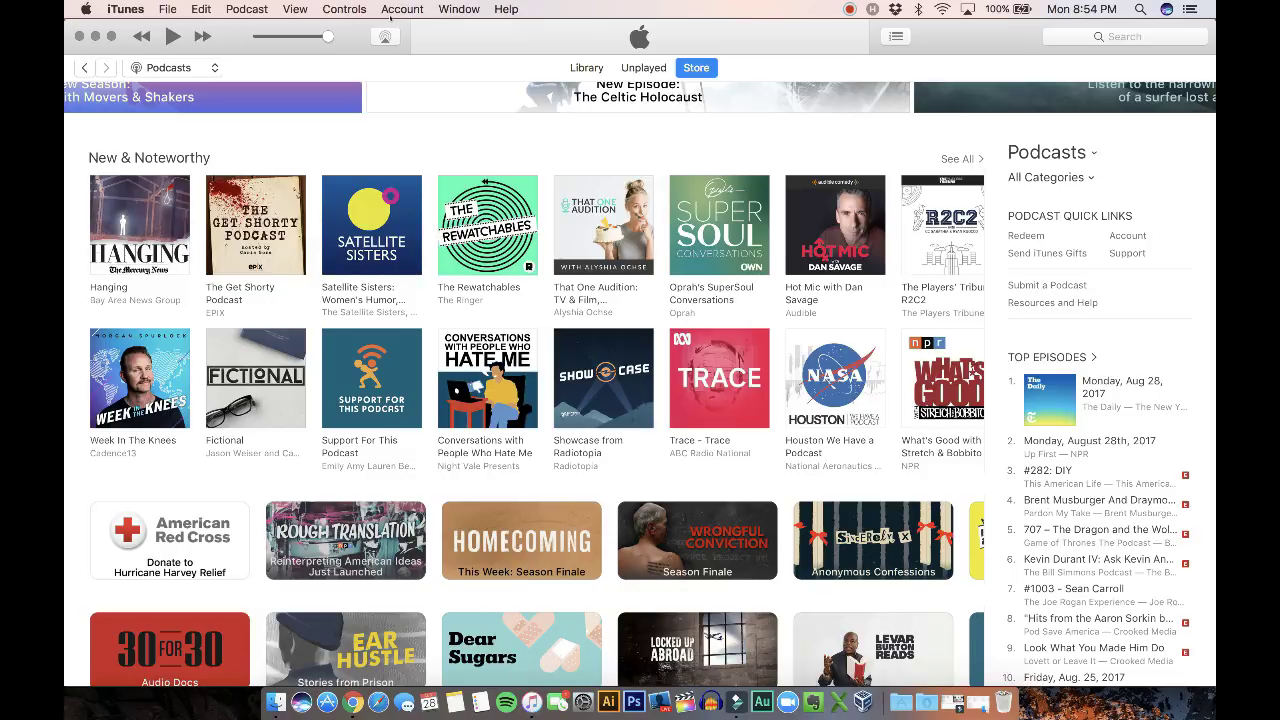
left_click(395, 10)
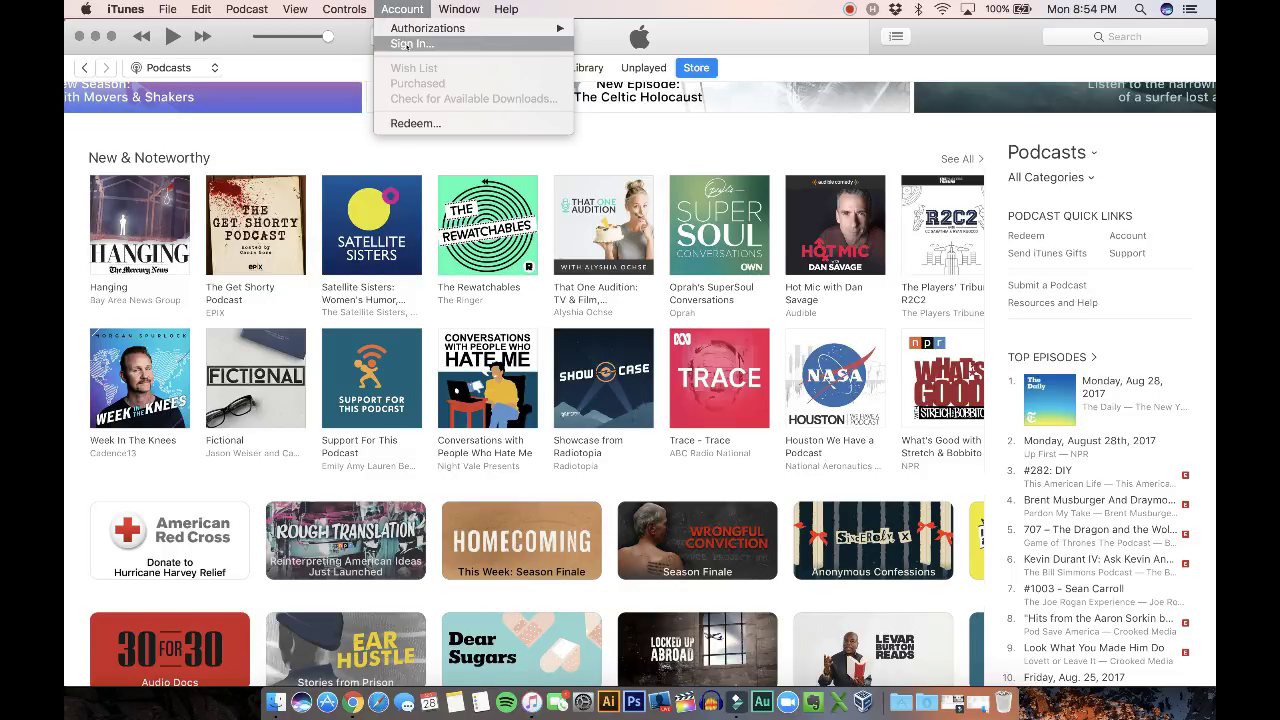
left_click(409, 45)
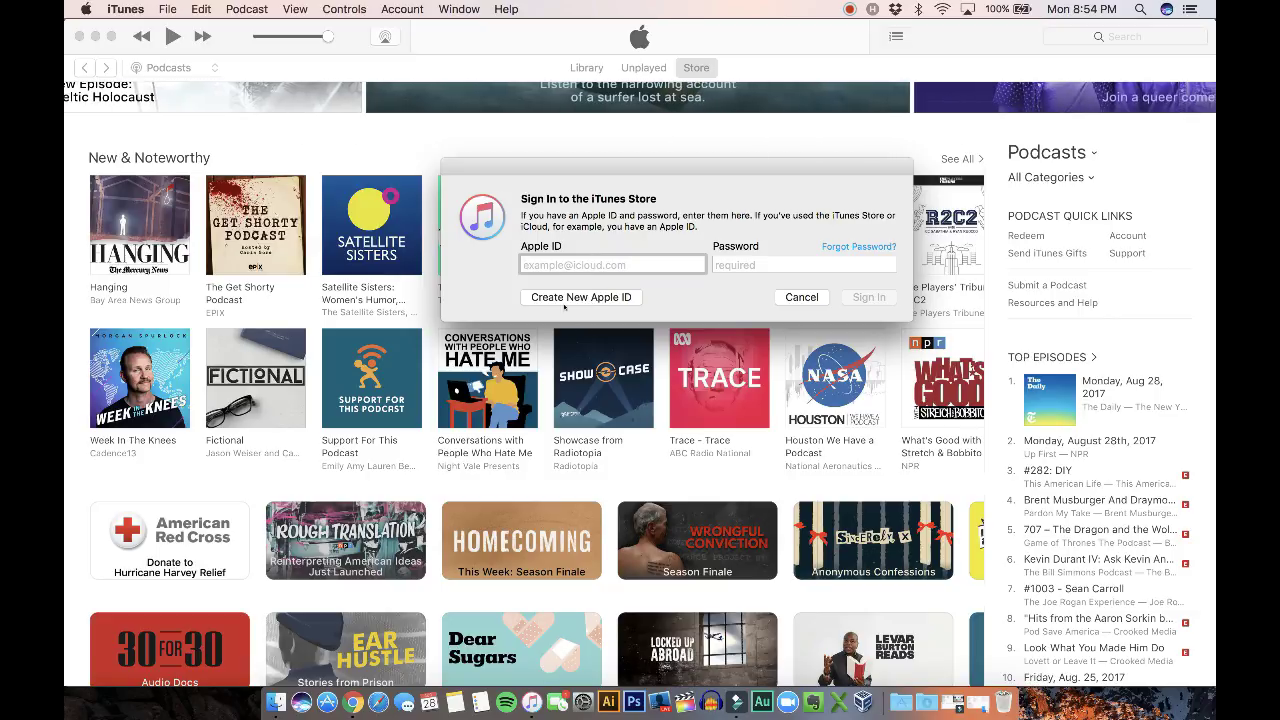
left_click(800, 297)
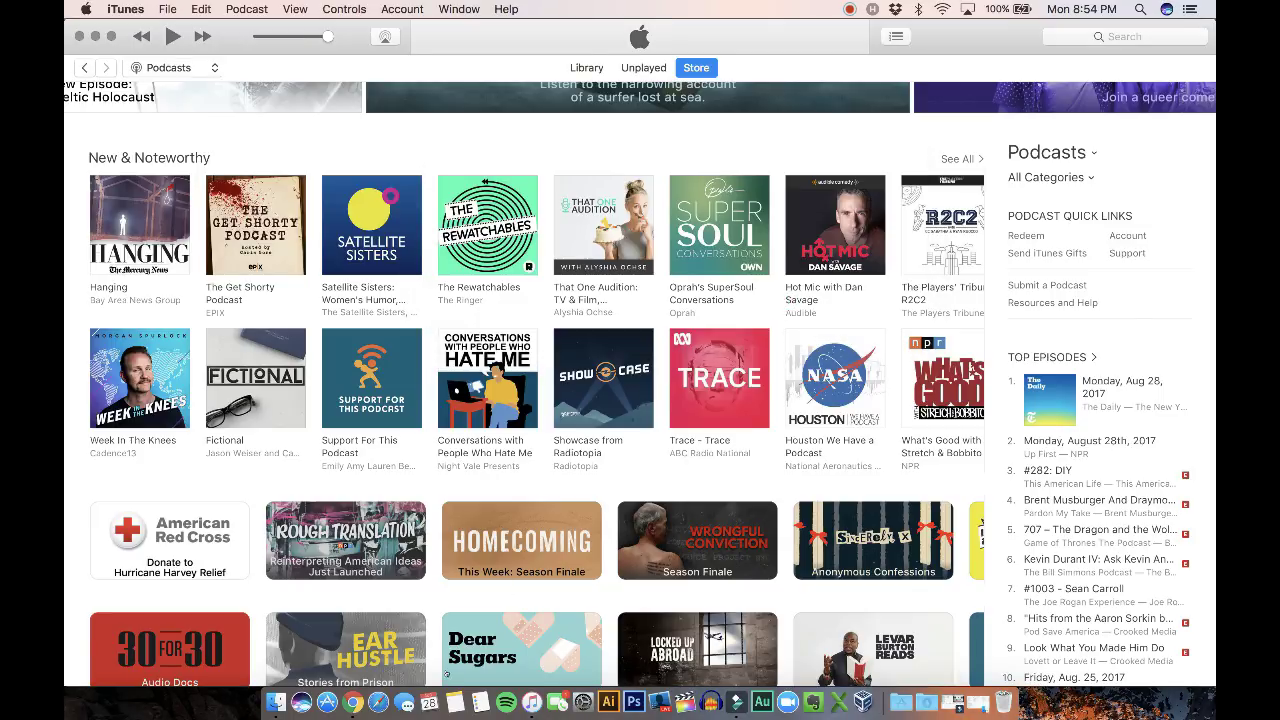
Step: Switch to Chrome and sign in to iTunes Connect with the saved Apple ID and password
key("ctrl+Up")
left_click(528, 434)
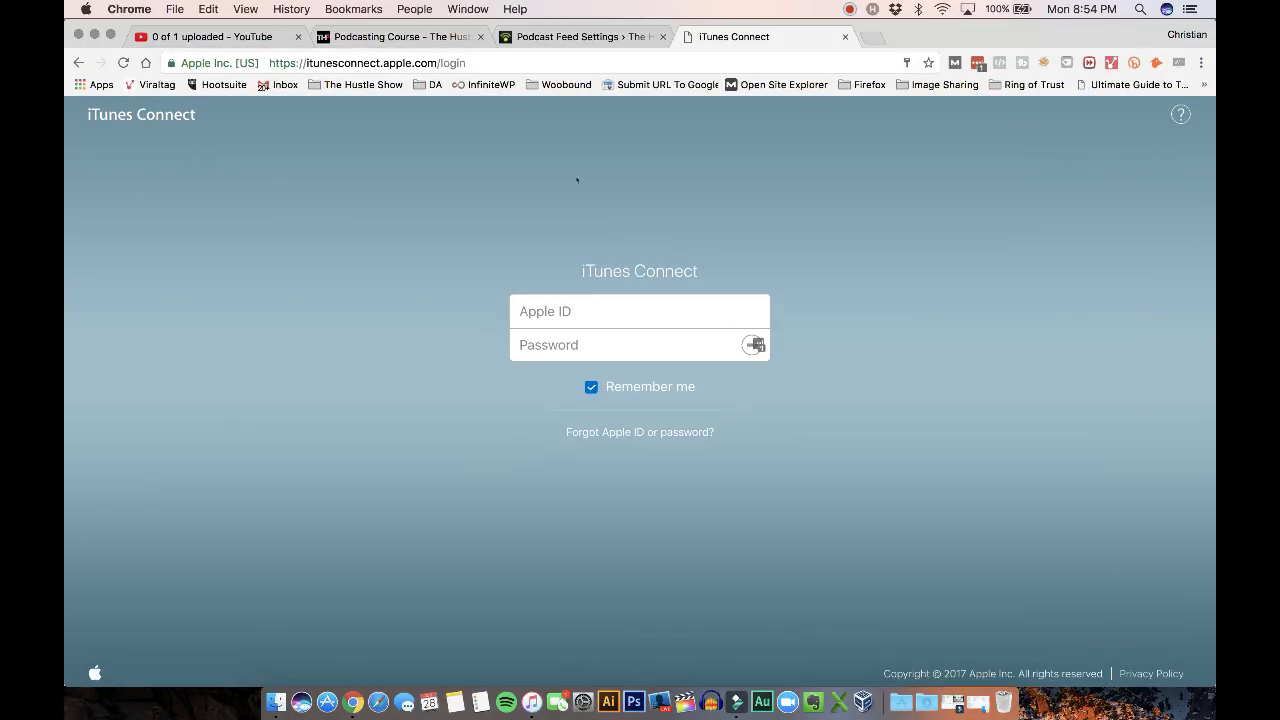
left_click(576, 311)
left_click(575, 337)
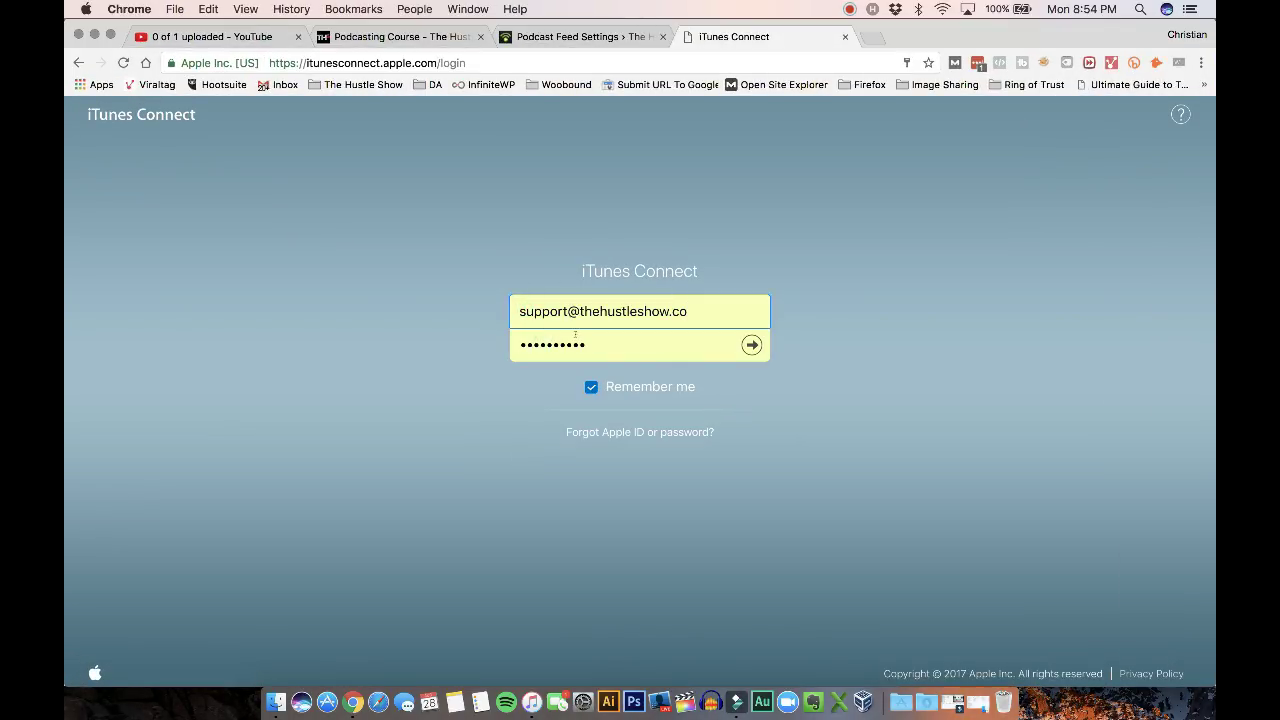
key("Return")
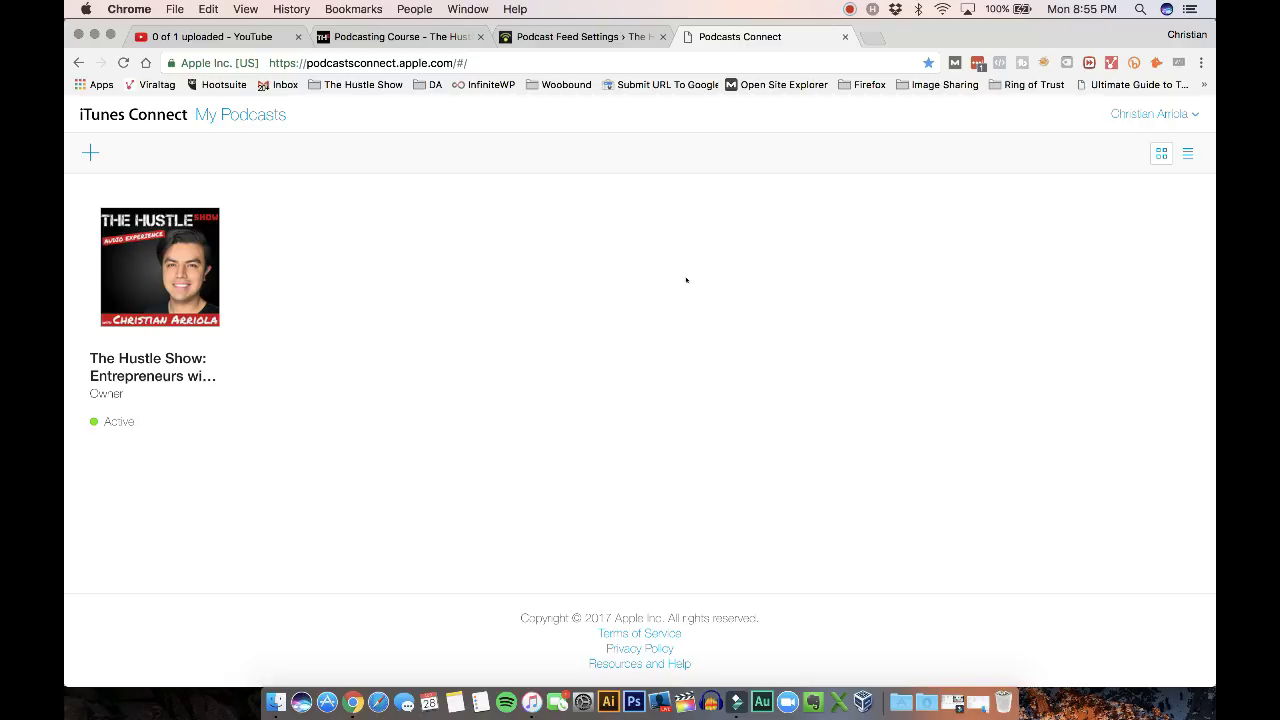
Step: Start adding a new podcast under My Podcasts and highlight the RSS Feed heading on its form
left_click(701, 303)
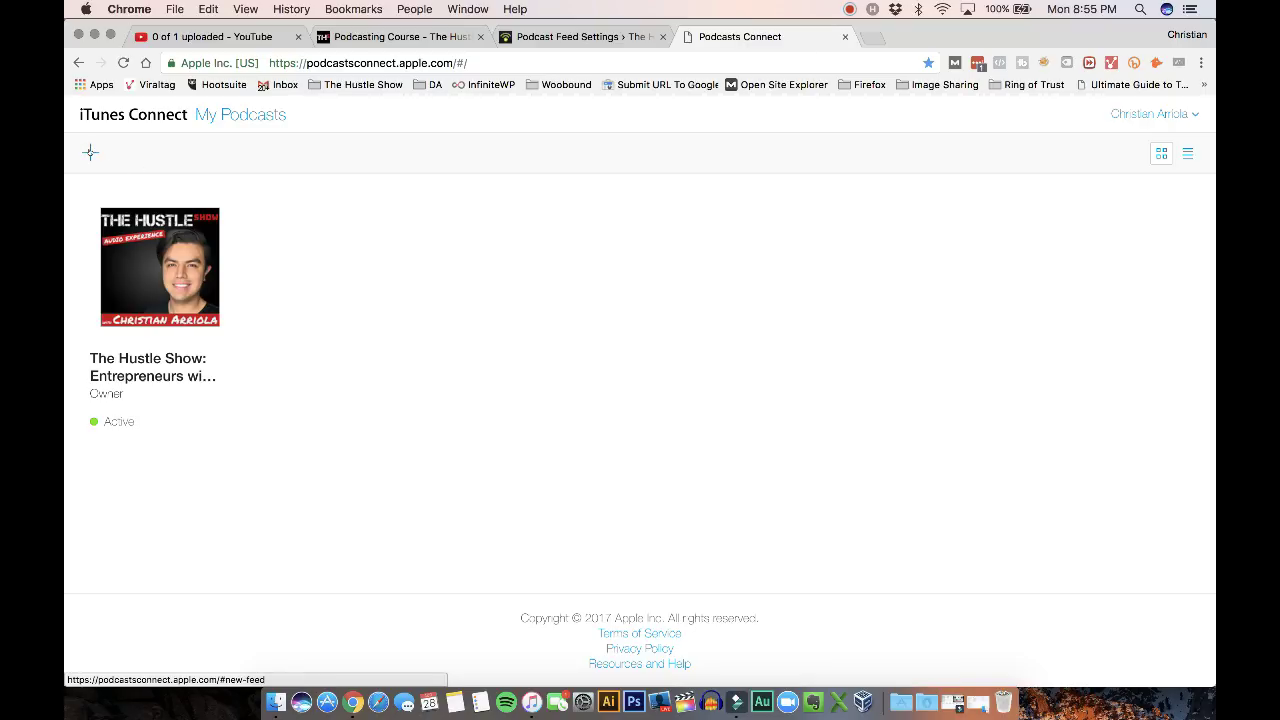
left_click(90, 151)
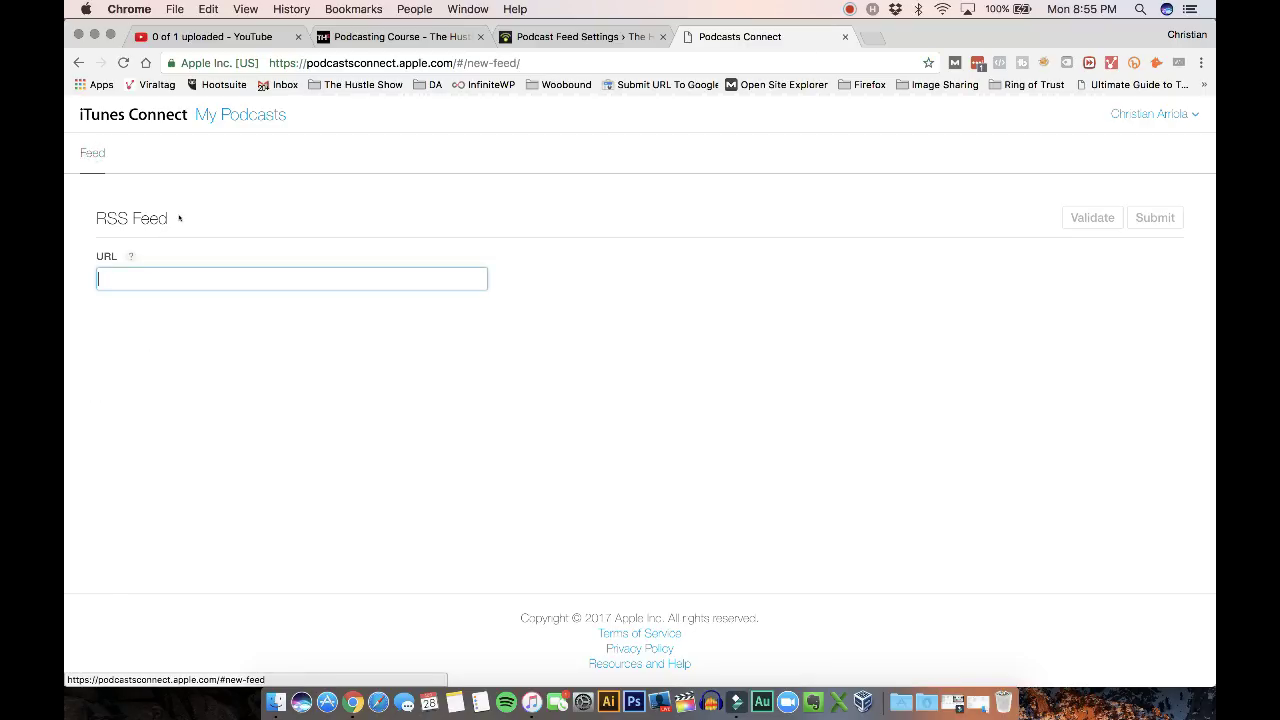
left_click_drag(179, 218, 81, 222)
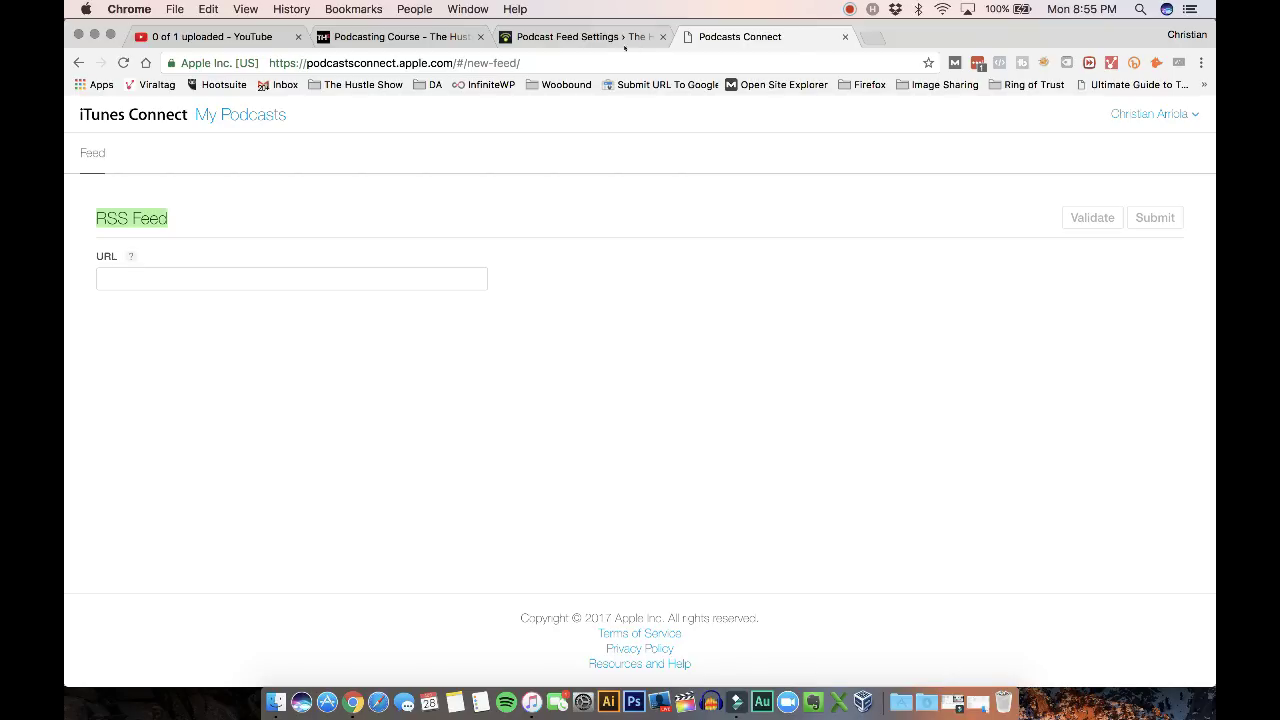
Step: Copy the RSS feed link from Podbean's feed settings and paste it as the RSS Feed URL in iTunes Connect
left_click(576, 40)
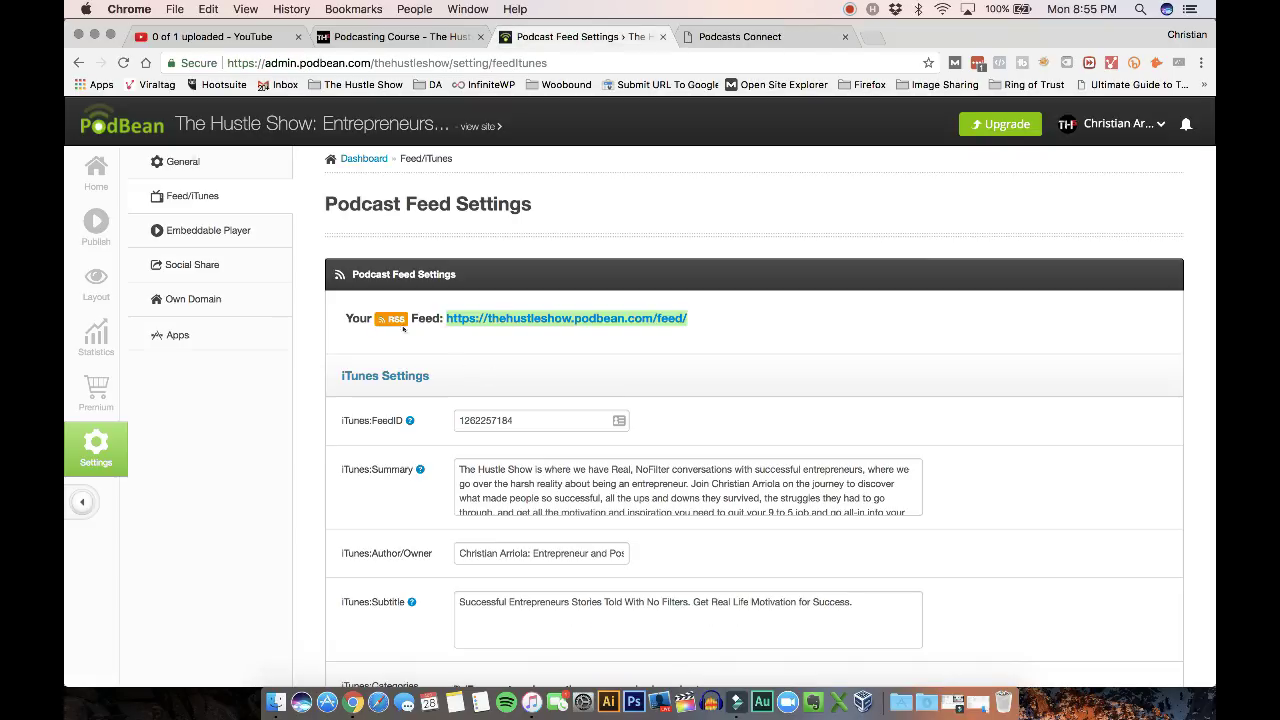
right_click(460, 318)
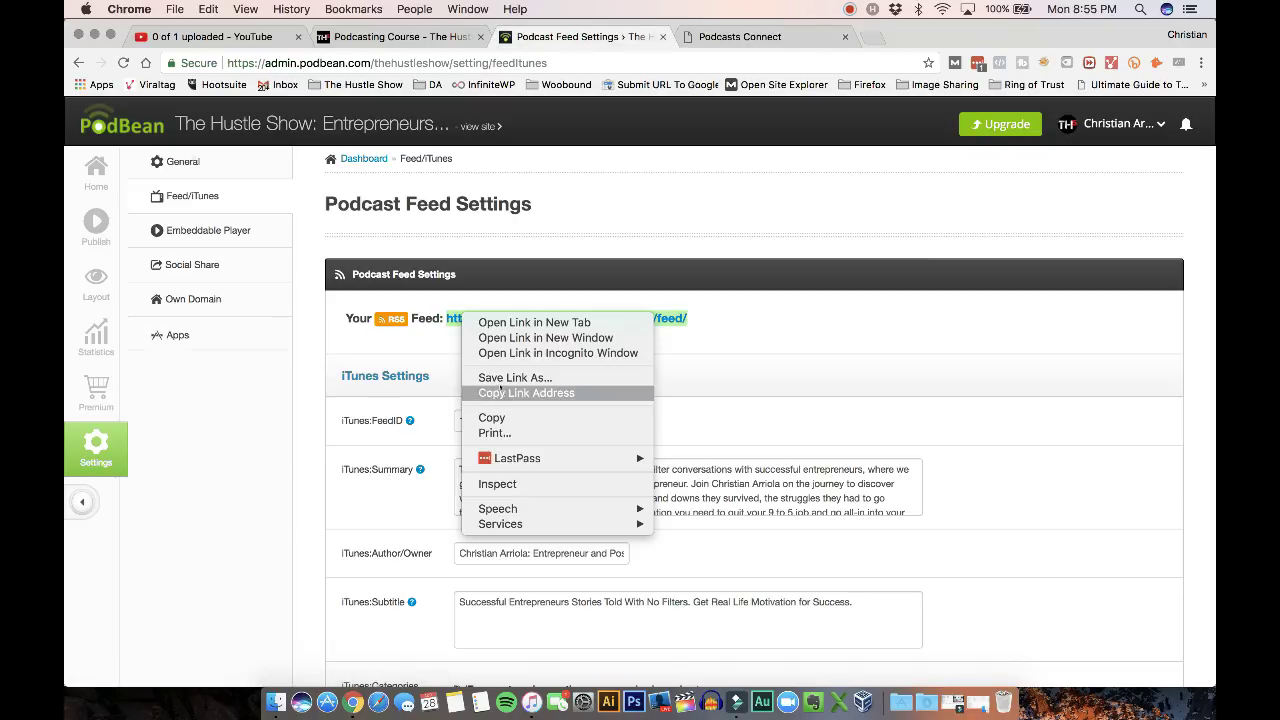
left_click(526, 393)
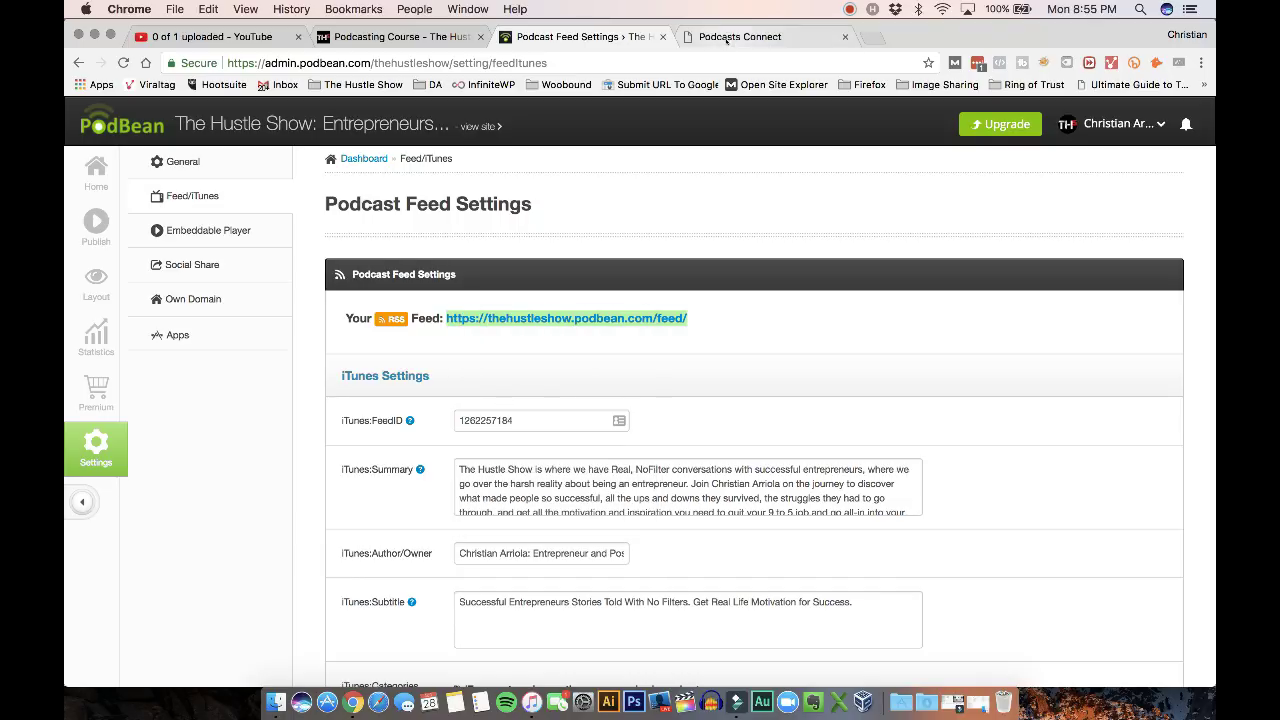
left_click(740, 36)
left_click(181, 284)
key("super+v")
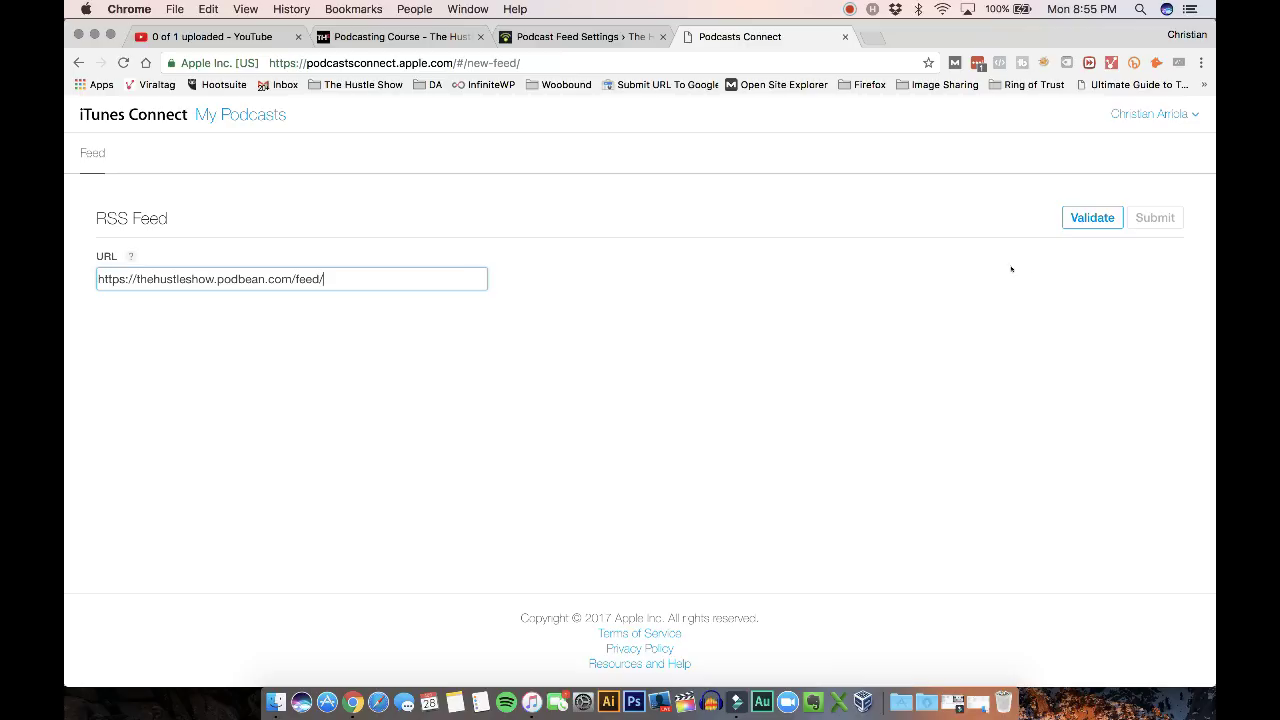
left_click(1092, 229)
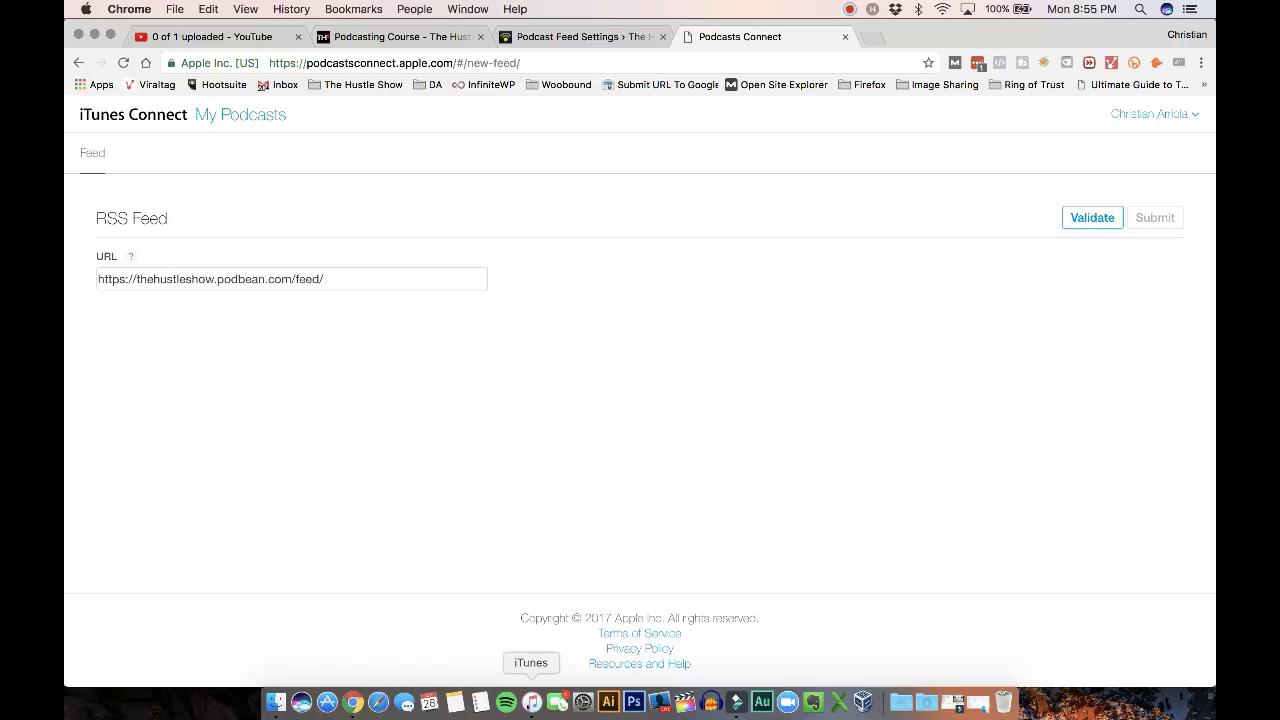
Step: Switch to iTunes, search the Store for "the hustle show" and view the podcast page The Hustle Show: Entrepreneurs with No Filter
left_click(531, 702)
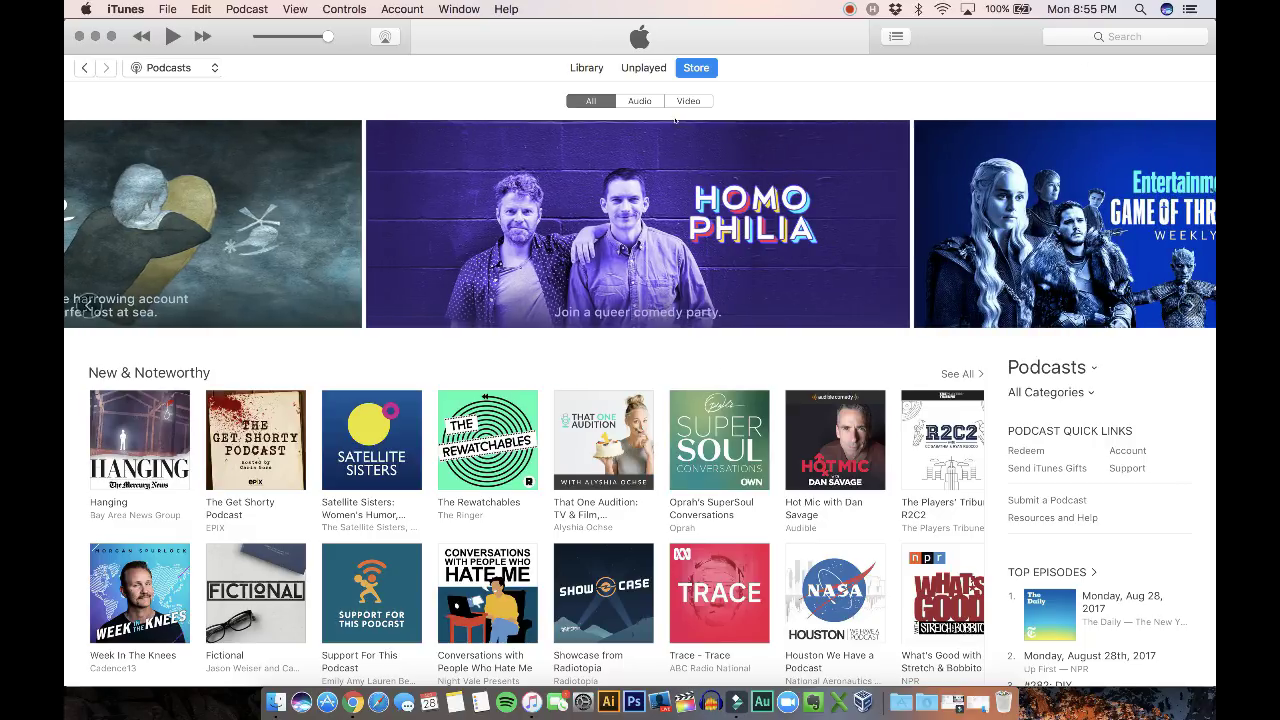
left_click(1072, 40)
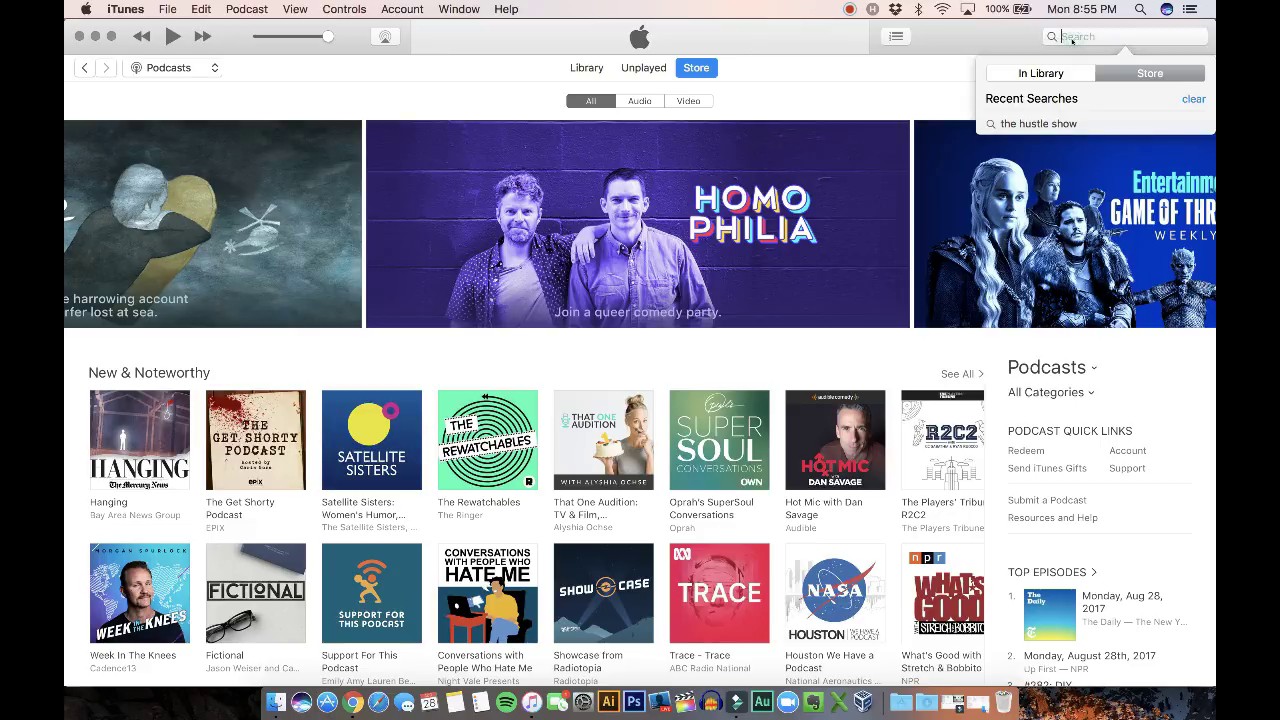
type("the hustle show")
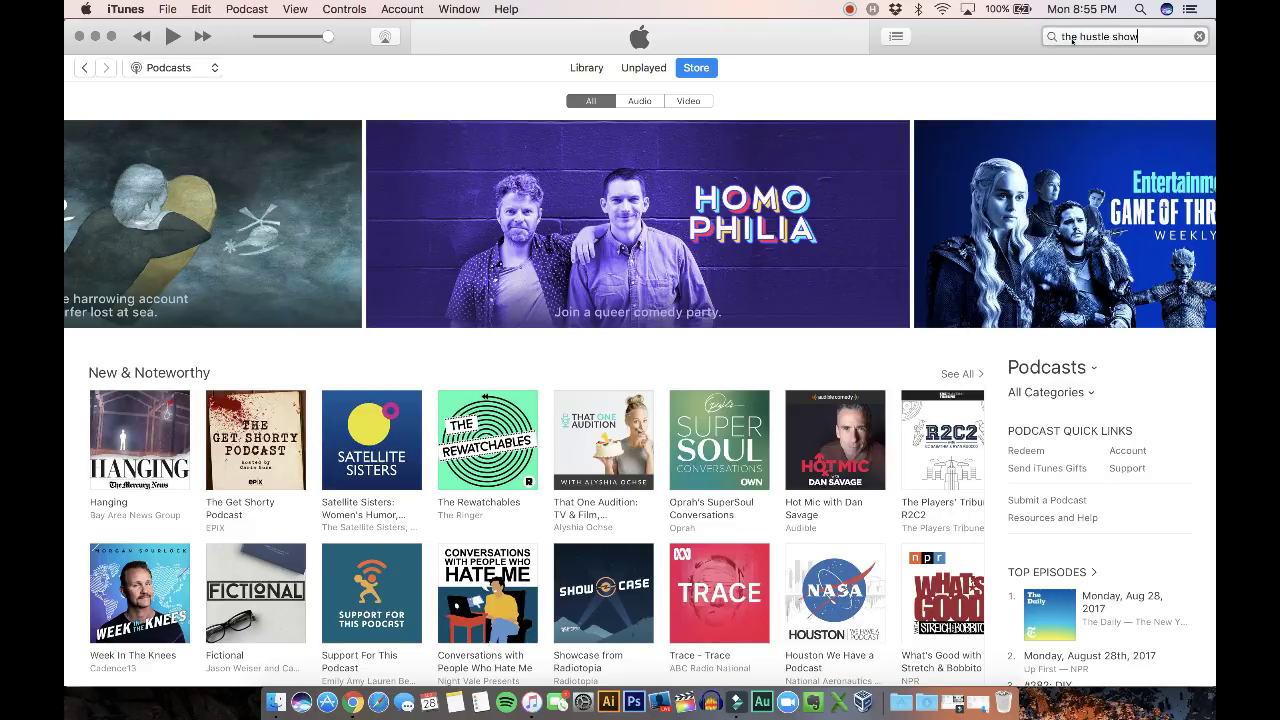
key("Return")
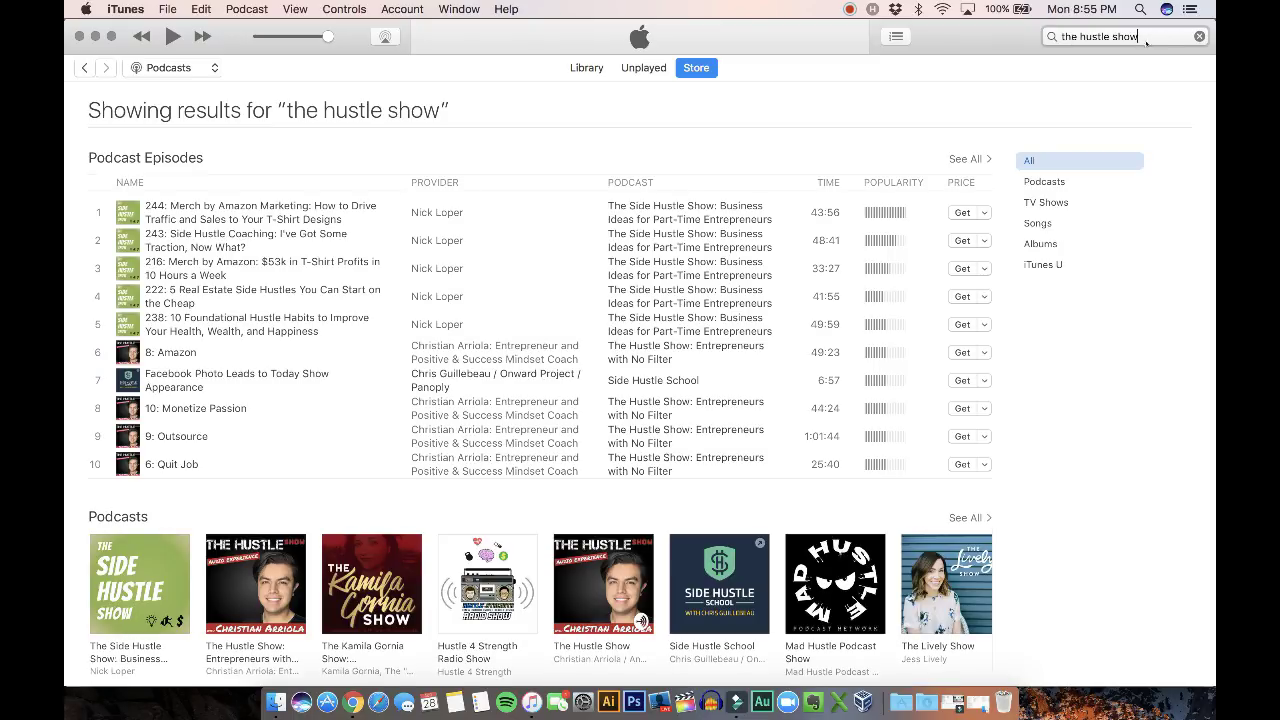
scroll(671, 331, "down", 3)
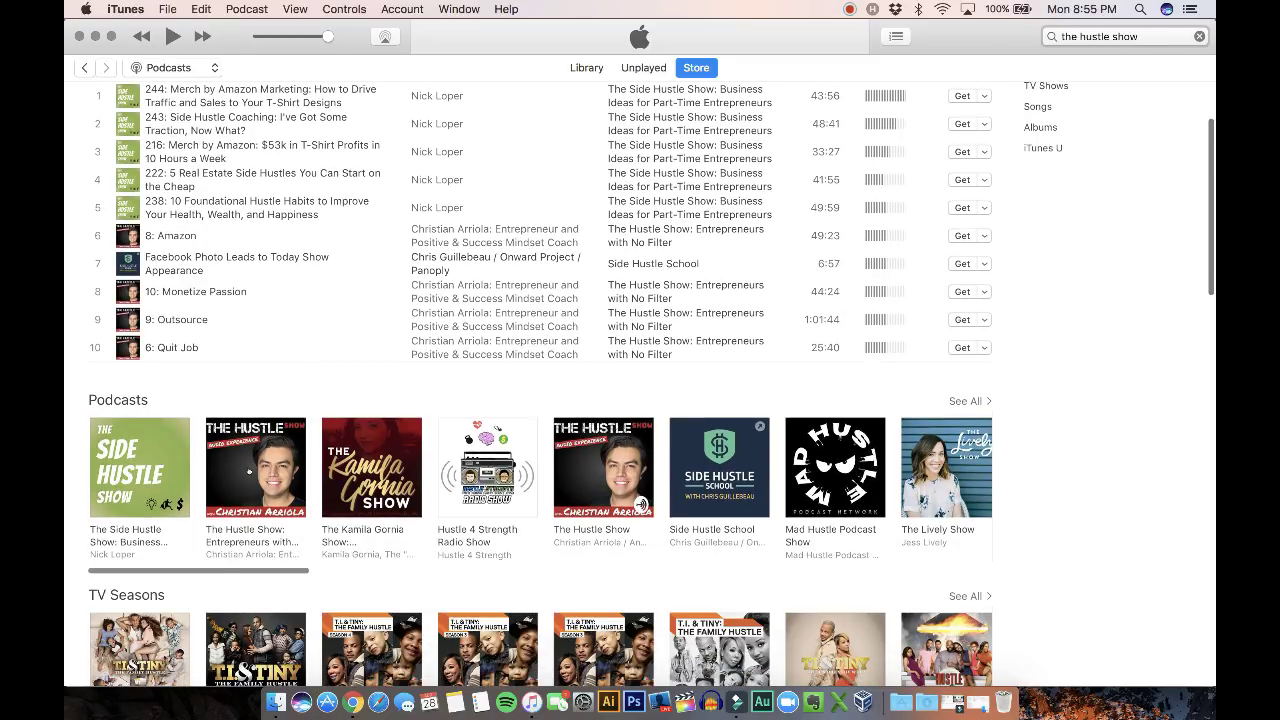
left_click(249, 471)
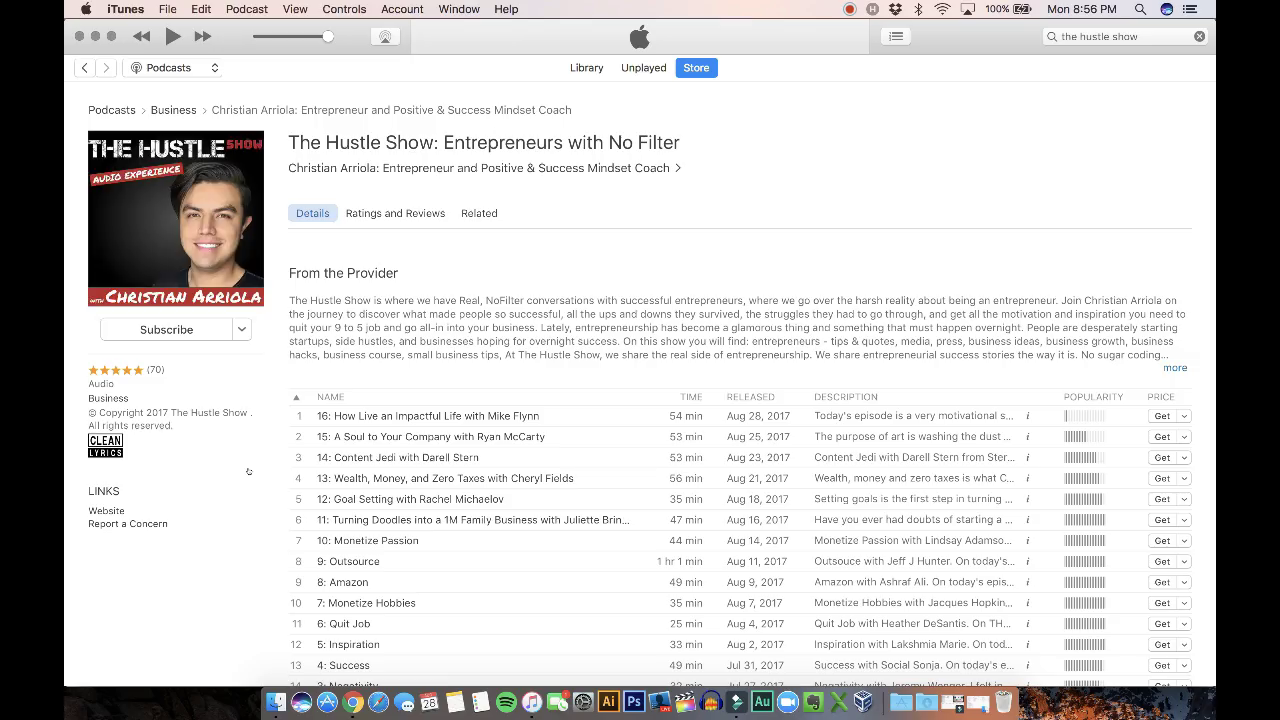
scroll(298, 580, "down", 5)
scroll(414, 511, "up", 5)
Step: Return to Chrome and examine the podcasting course page's learning points, host introduction and featured-in logos
left_click(353, 703)
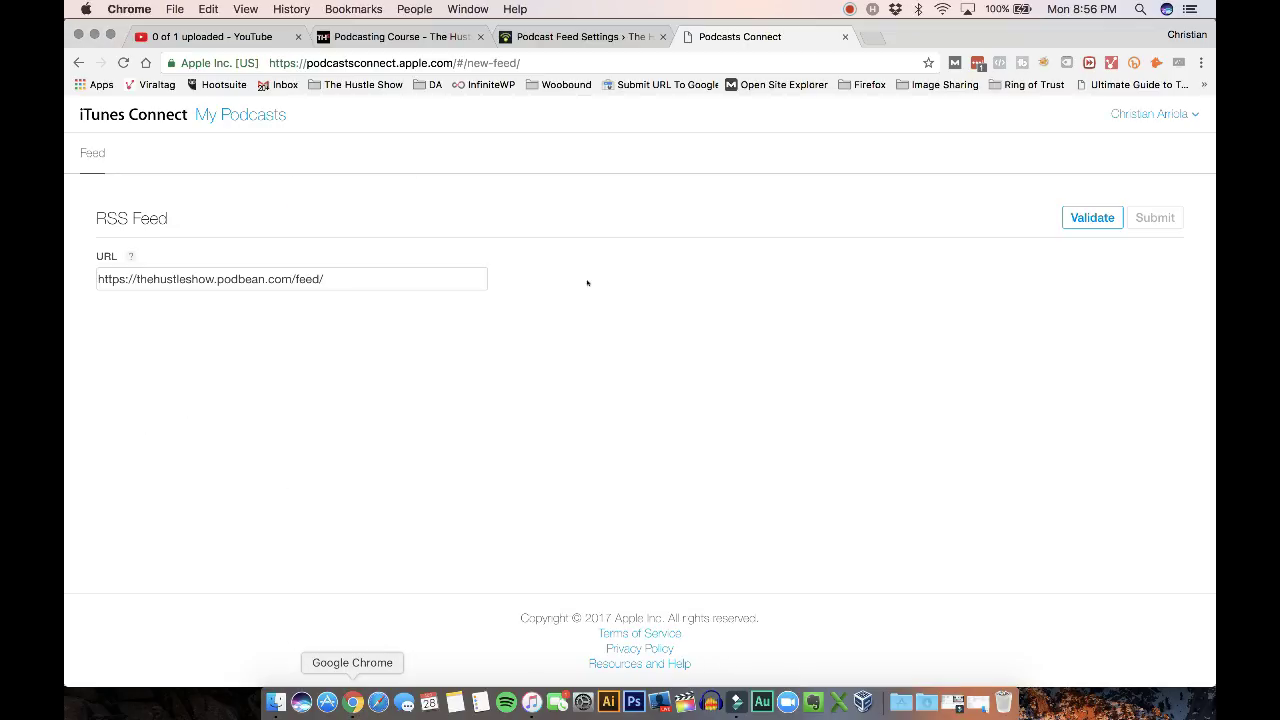
left_click(404, 37)
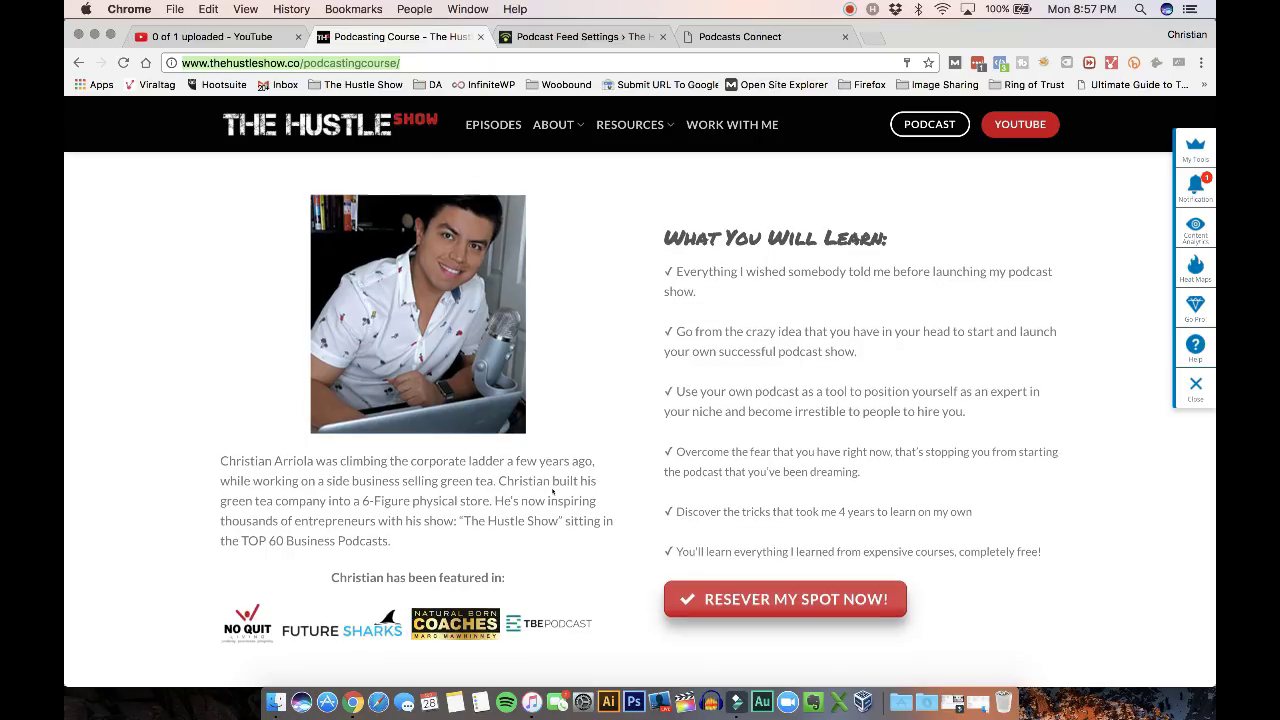
scroll(552, 490, "down", 1)
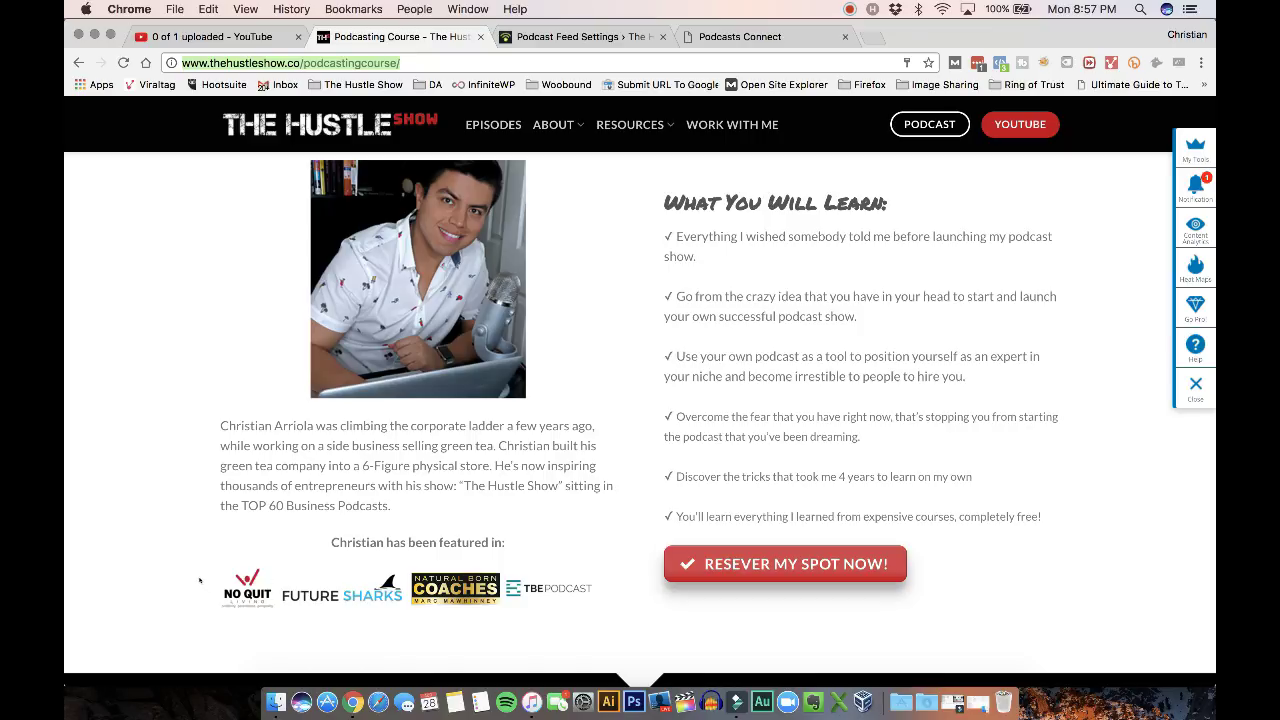
left_click_drag(199, 579, 611, 602)
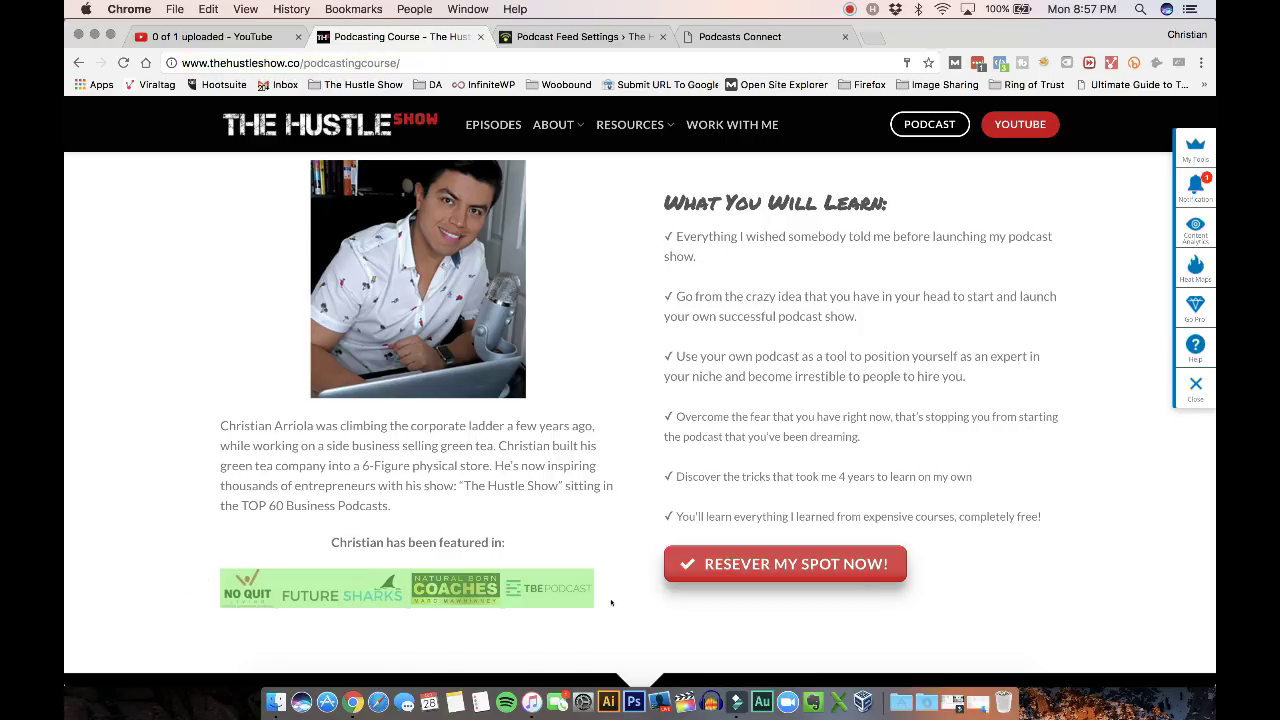
left_click(546, 518)
scroll(546, 518, "down", 2)
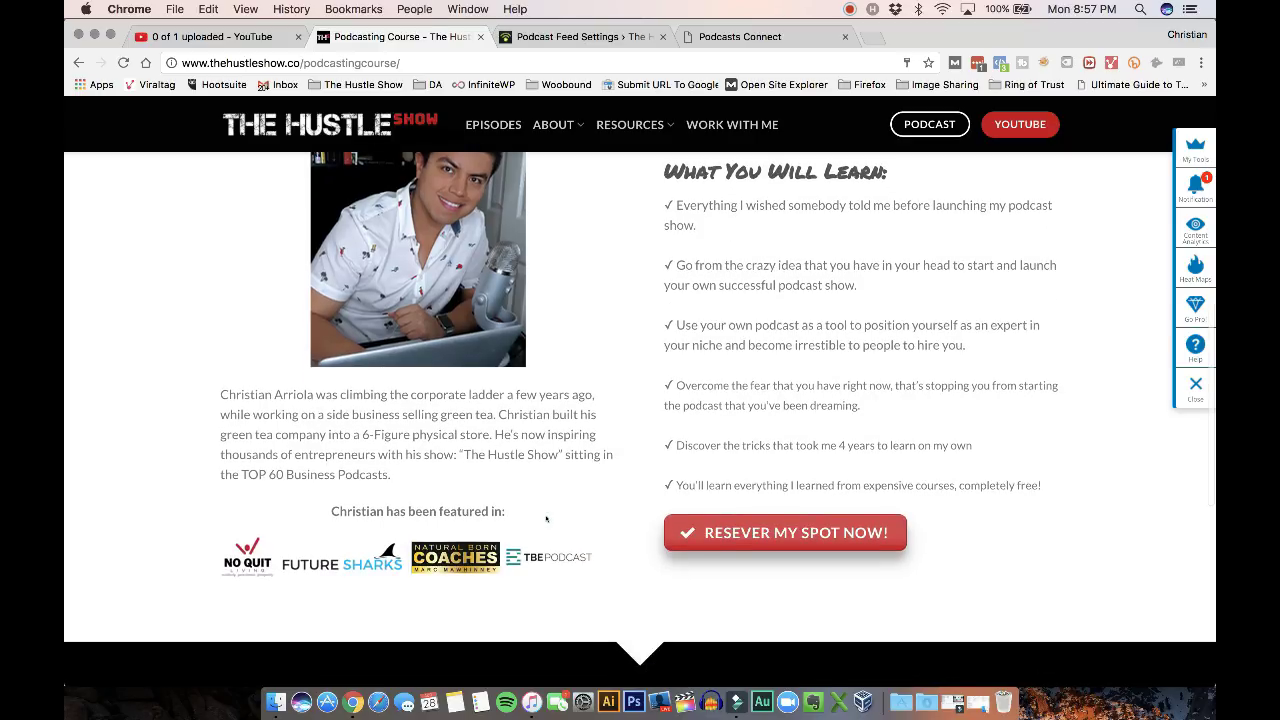
scroll(546, 518, "up", 3)
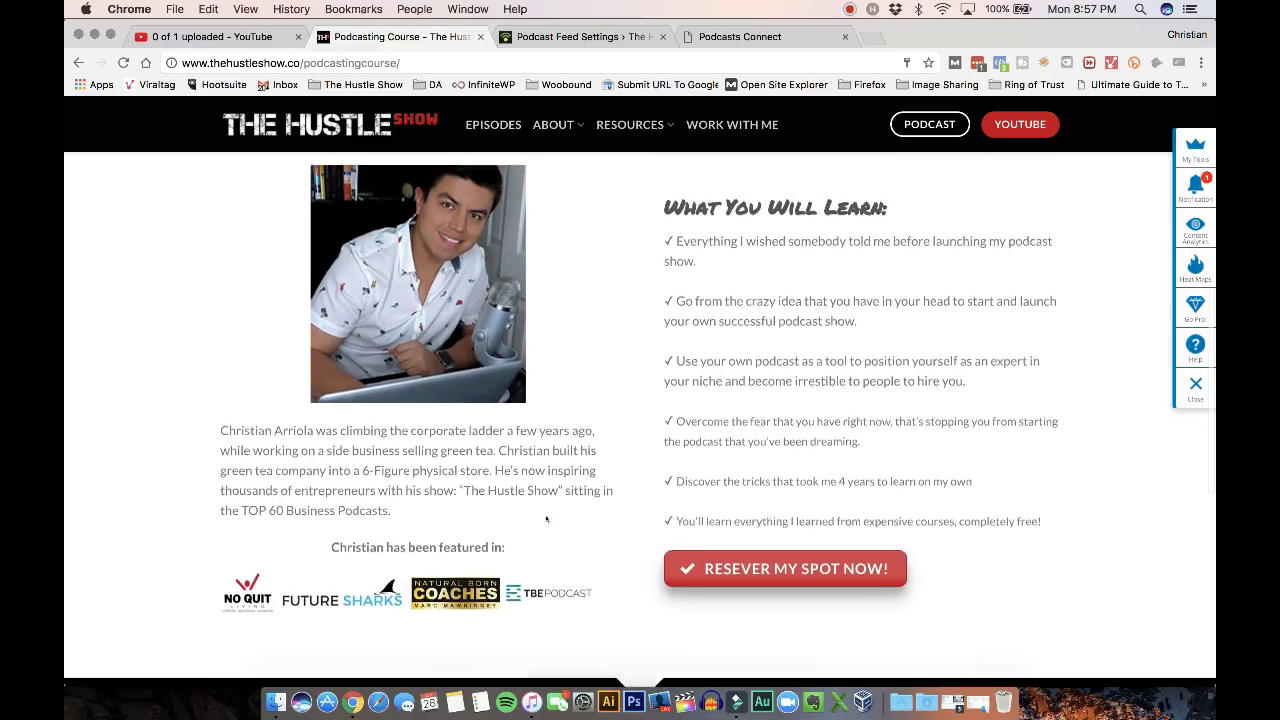
scroll(546, 518, "up", 1)
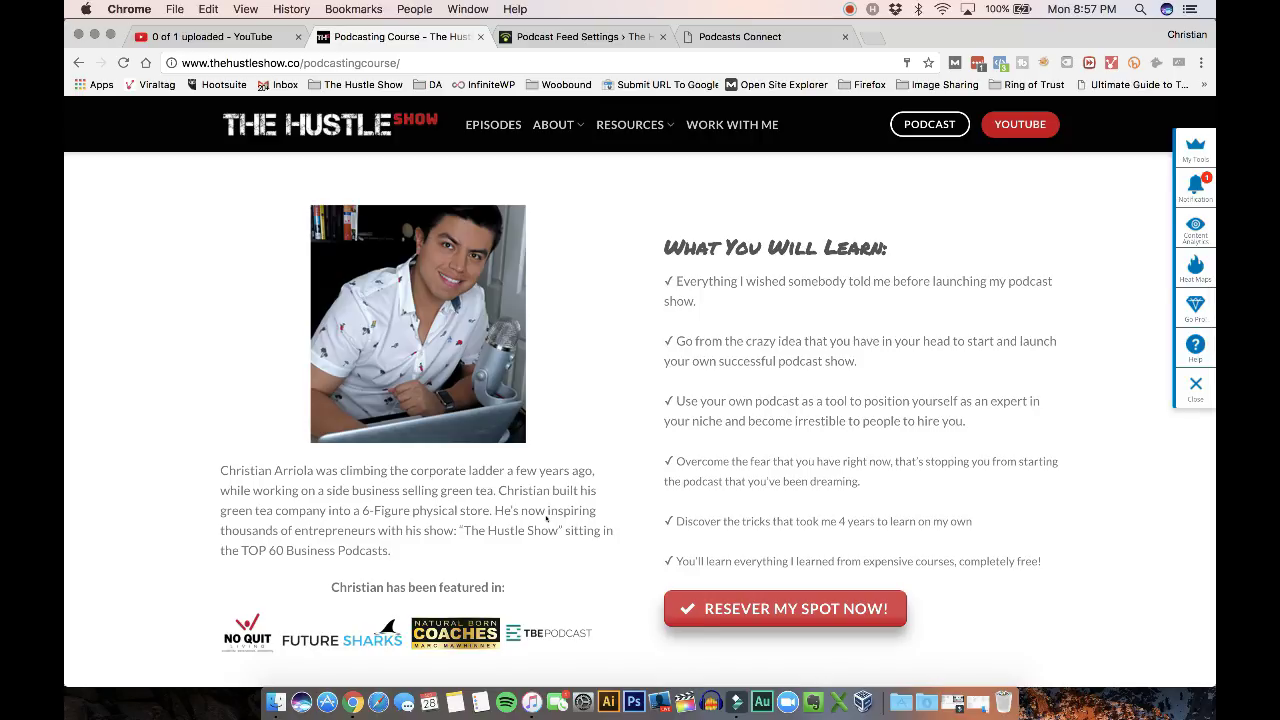